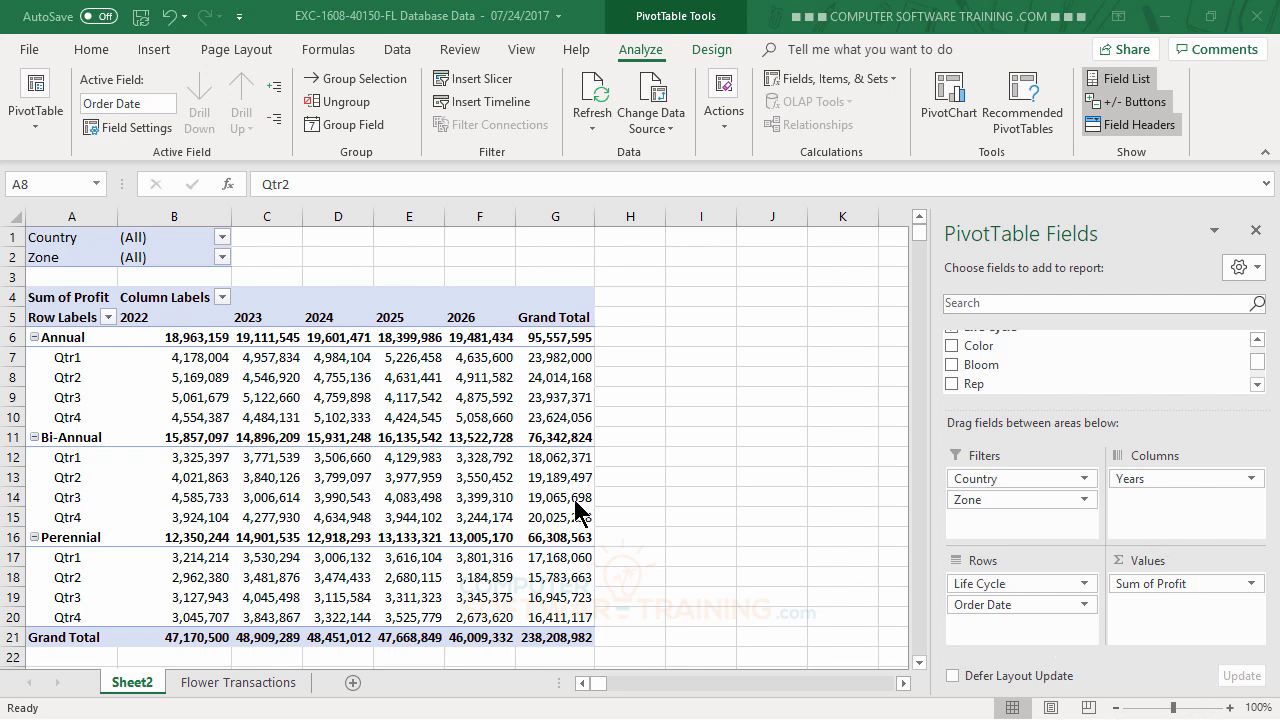
Remove the Years, Country, Zone, Life Cycle and Order Date fields from the PivotTable, keeping only Sum of Profit.
left_click(1136, 482)
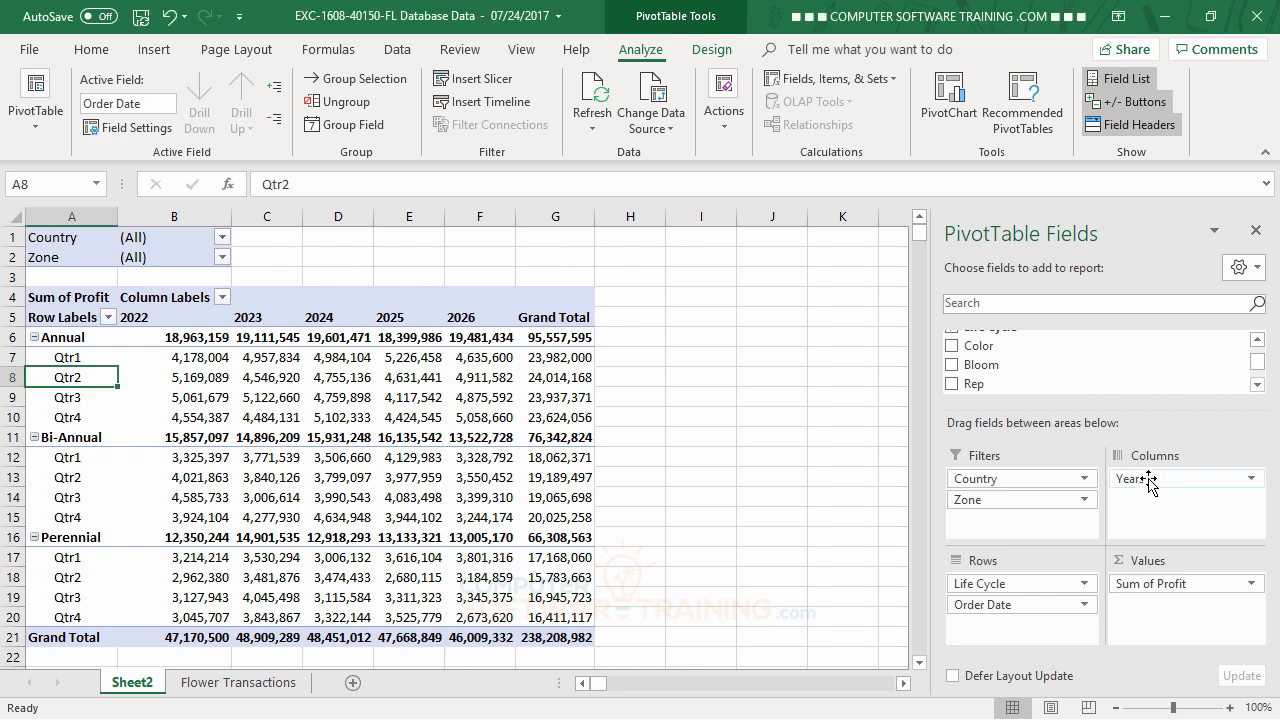
left_click_drag(1148, 482, 784, 430)
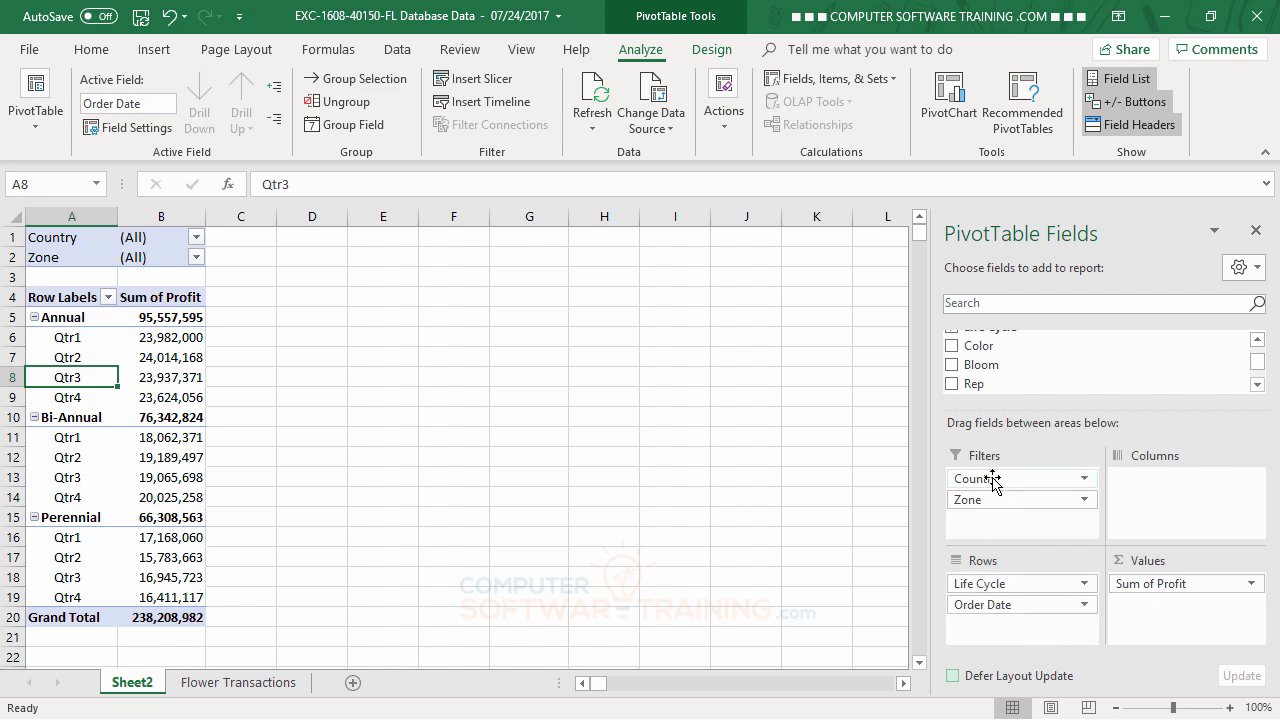
left_click_drag(991, 479, 755, 470)
left_click_drag(971, 480, 800, 478)
left_click_drag(997, 590, 714, 462)
left_click_drag(1010, 590, 694, 462)
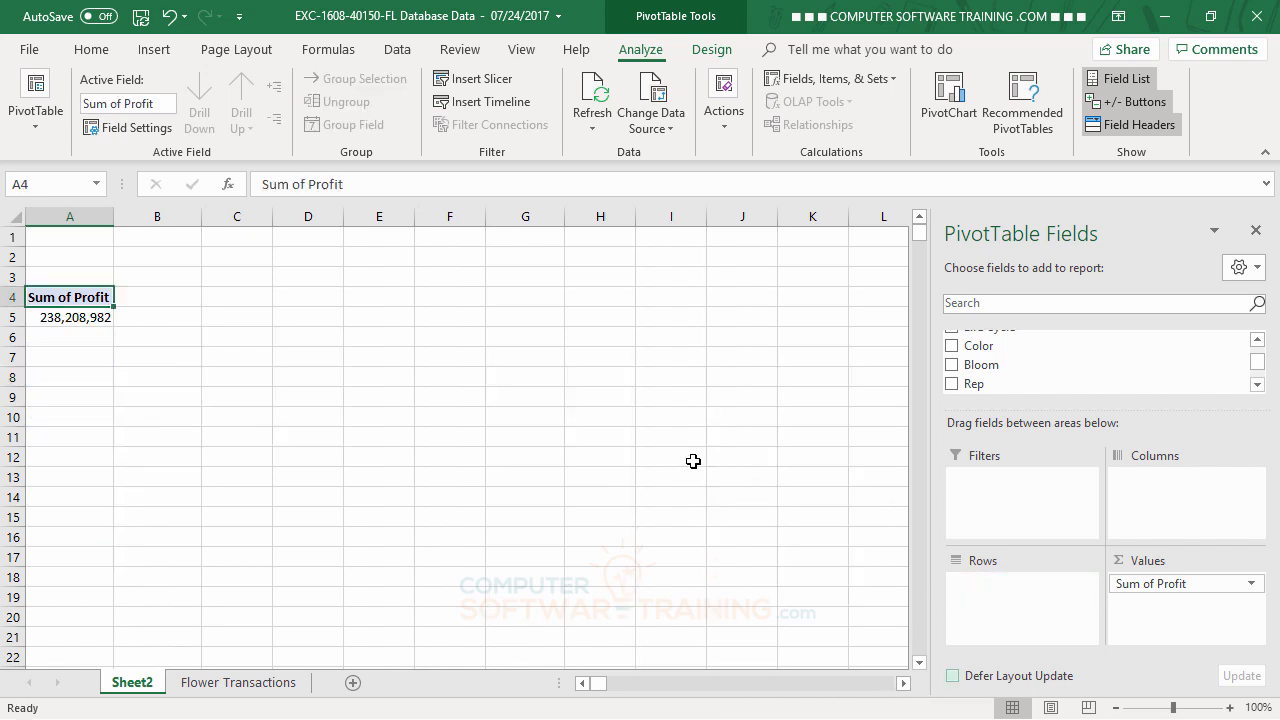
Add the Zone field to the PivotTable's Rows and place the Country field beneath it.
left_click(1257, 340)
left_click(1257, 340)
left_click(1257, 340)
left_click(1257, 340)
left_click(1257, 340)
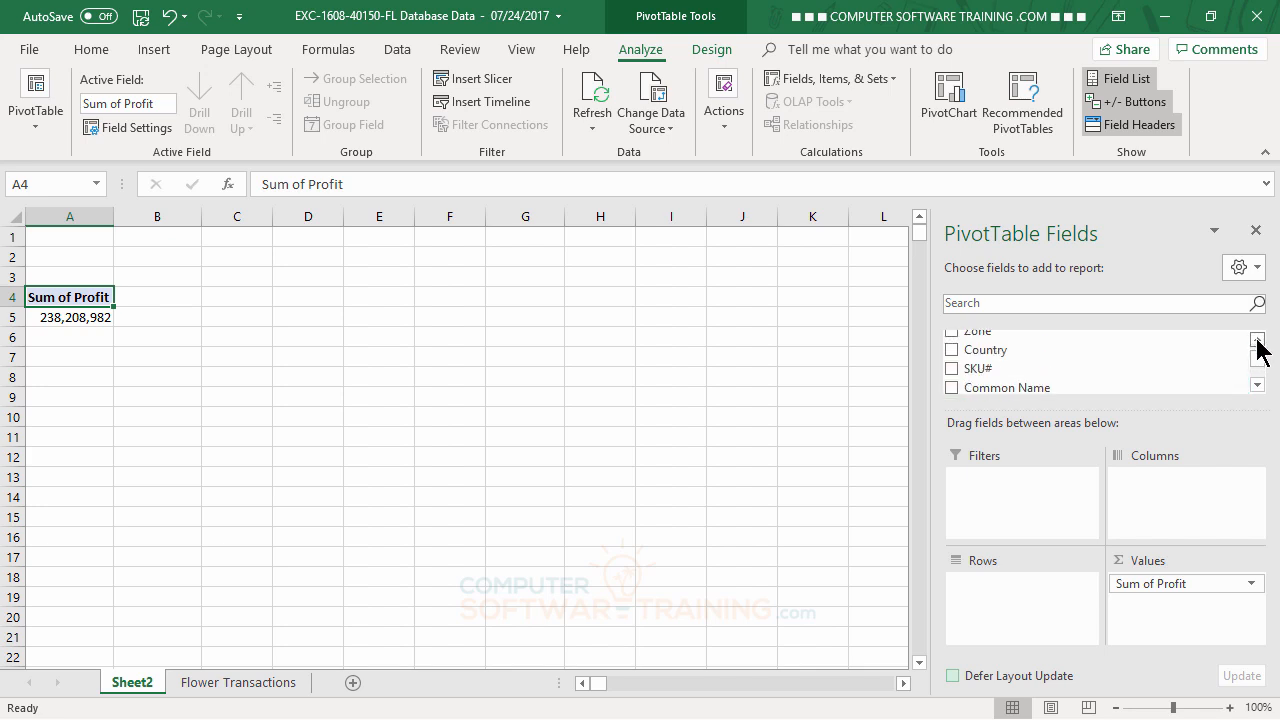
left_click(1257, 340)
left_click(1257, 340)
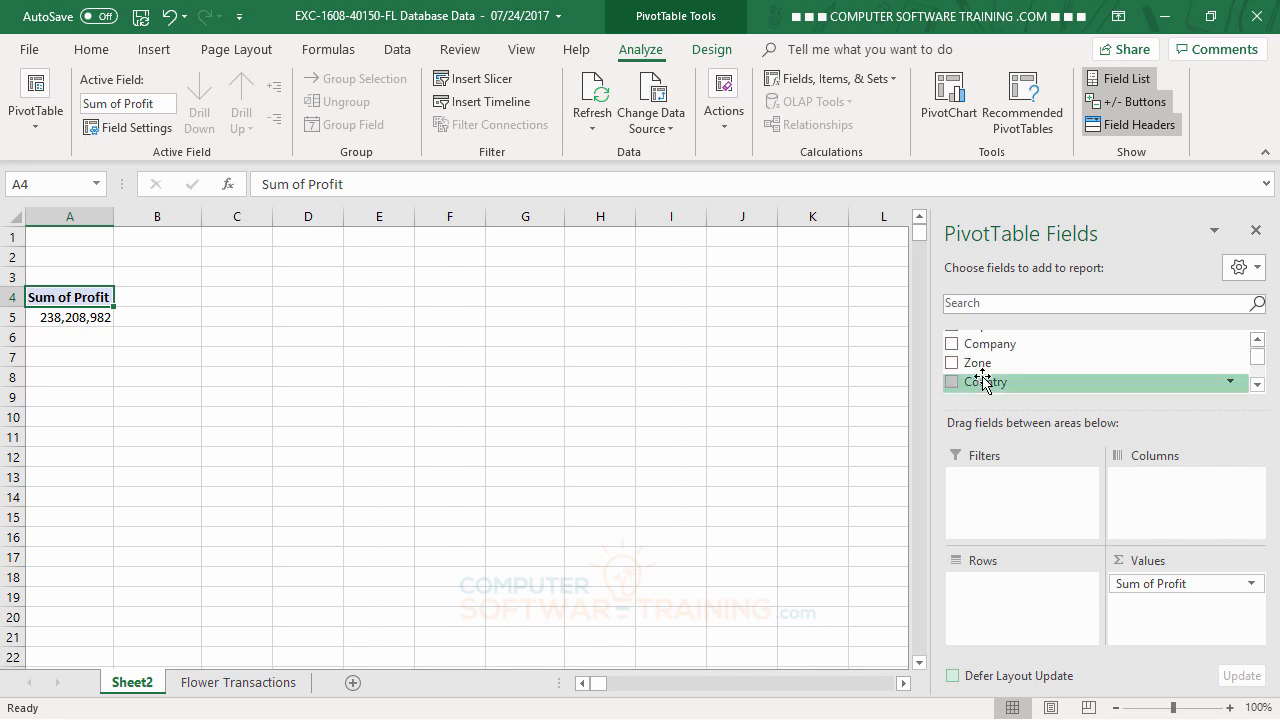
left_click_drag(977, 363, 984, 583)
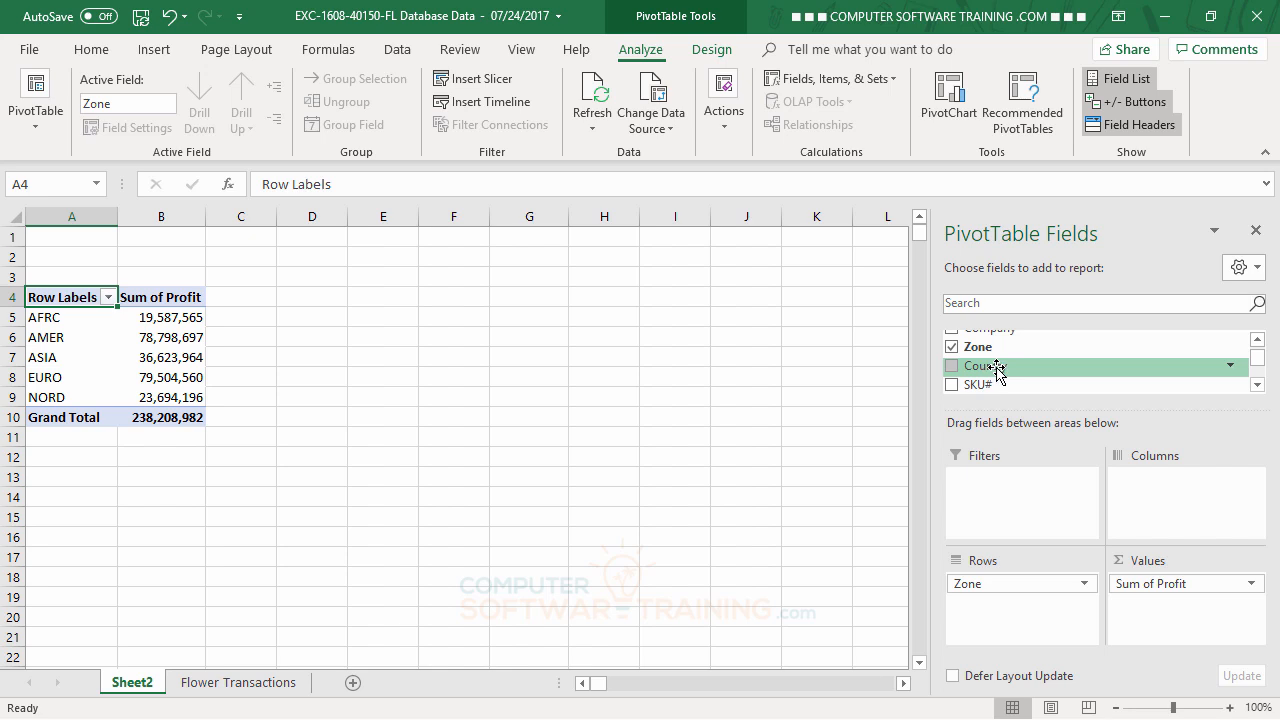
left_click_drag(997, 368, 1002, 608)
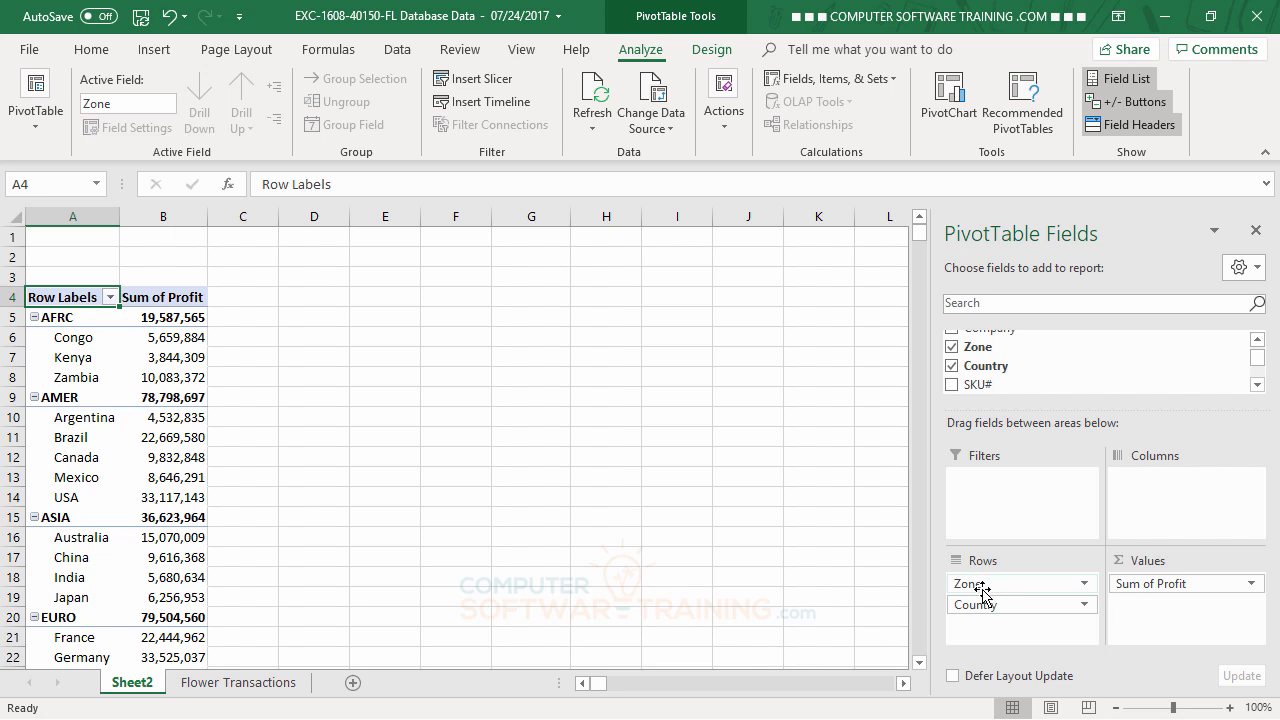
Remove Zone from Rows and add the Order Date field to Columns.
left_click_drag(981, 588, 736, 527)
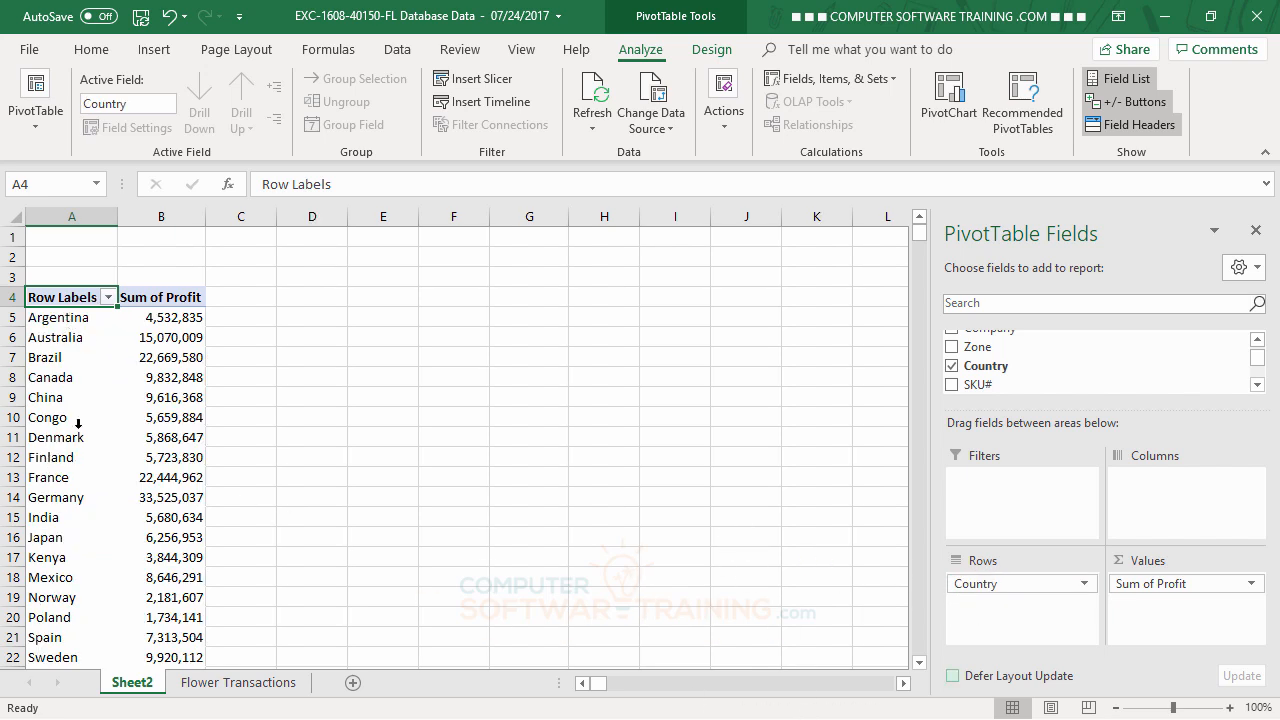
mouse_move(188, 478)
left_click(1257, 385)
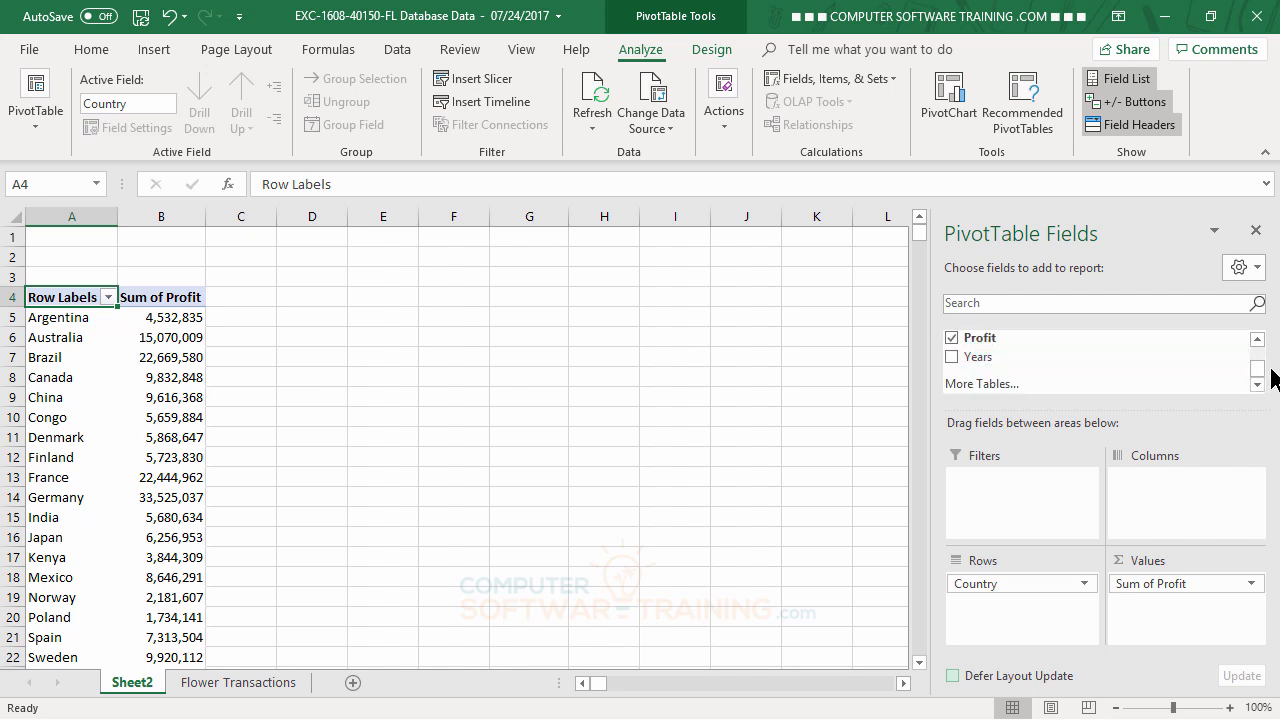
left_click_drag(1262, 378, 1260, 353)
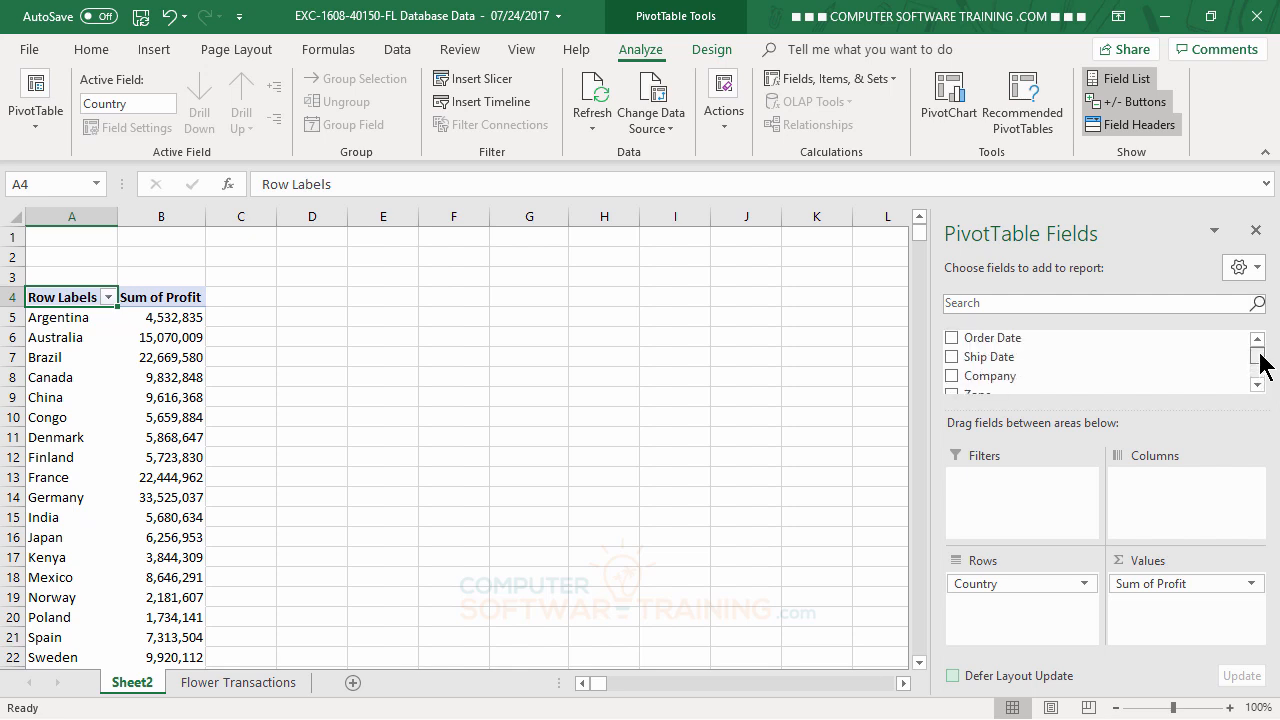
left_click_drag(1020, 345, 1177, 497)
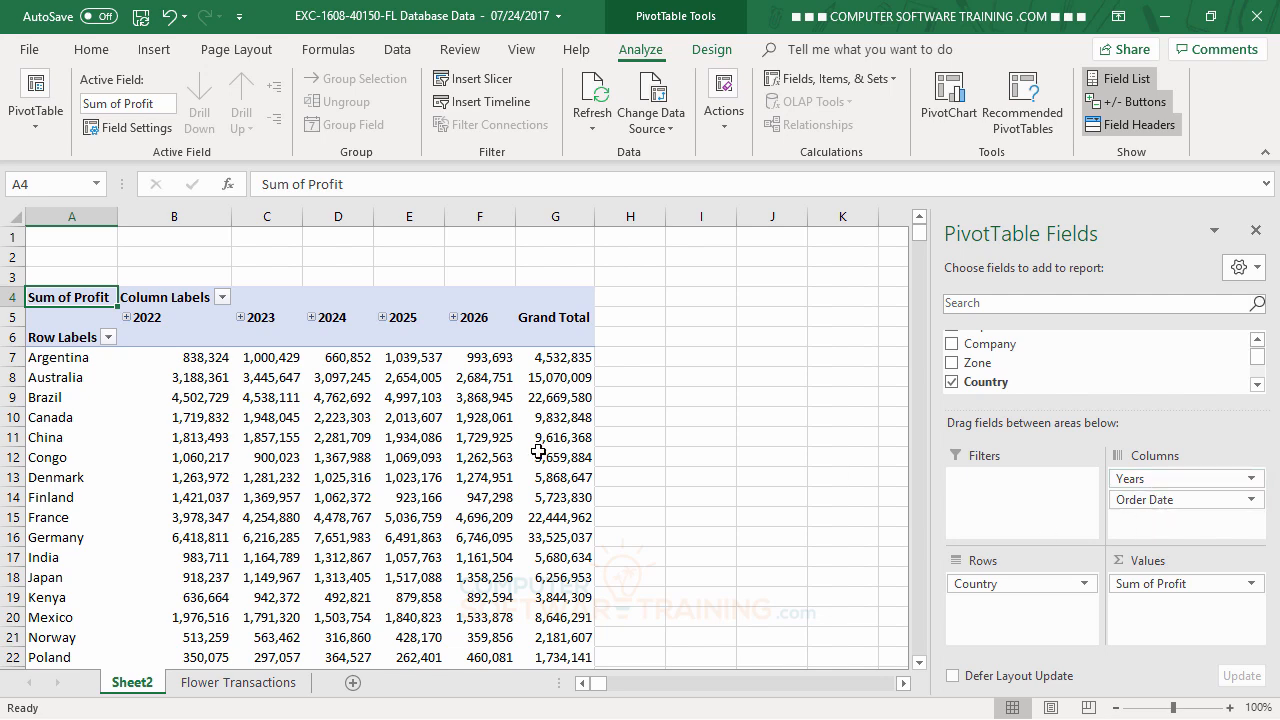
Expand the 2024 column group to view its quarters and collapse it again.
left_click(311, 318)
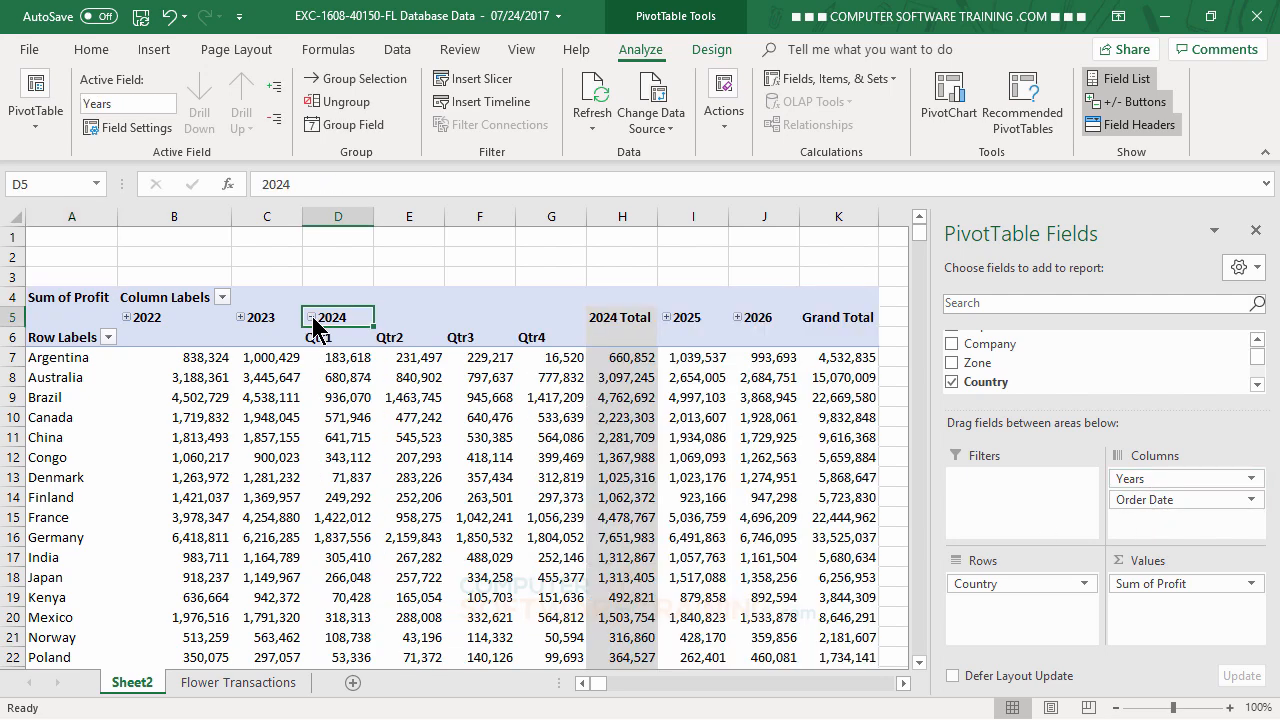
left_click(311, 318)
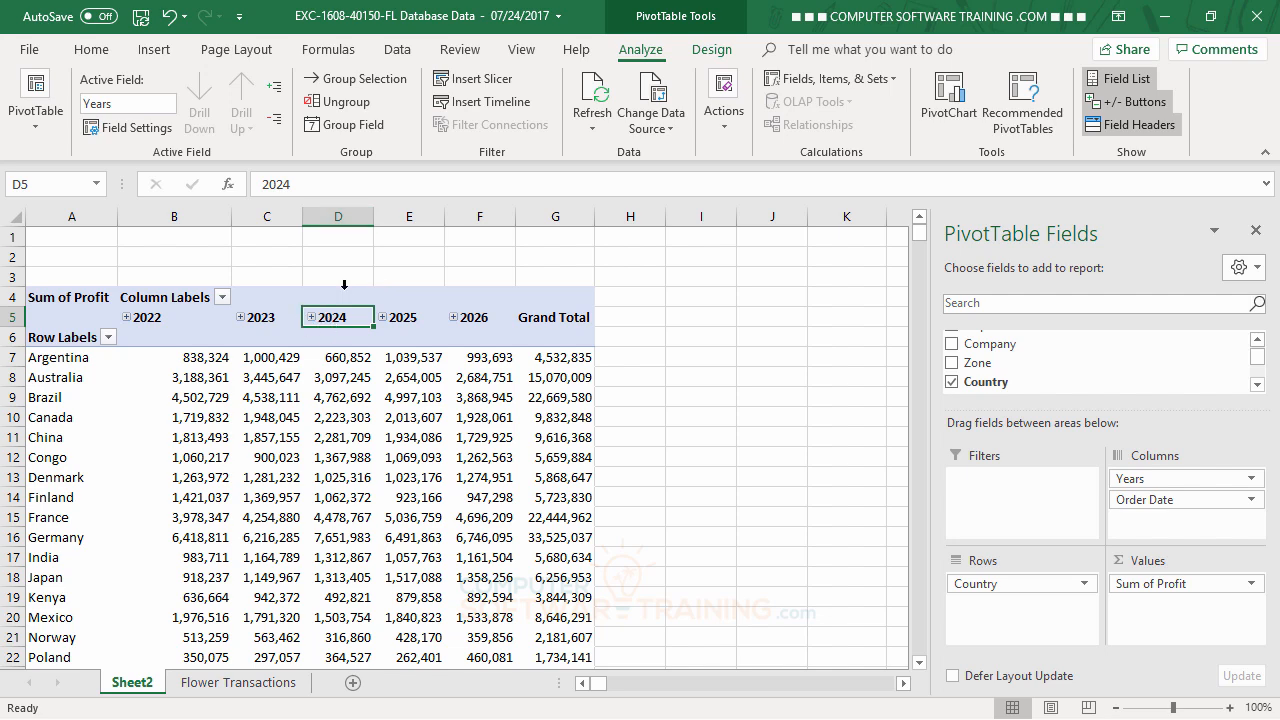
Regroup the date columns by Months and Years, without Quarters.
left_click(358, 126)
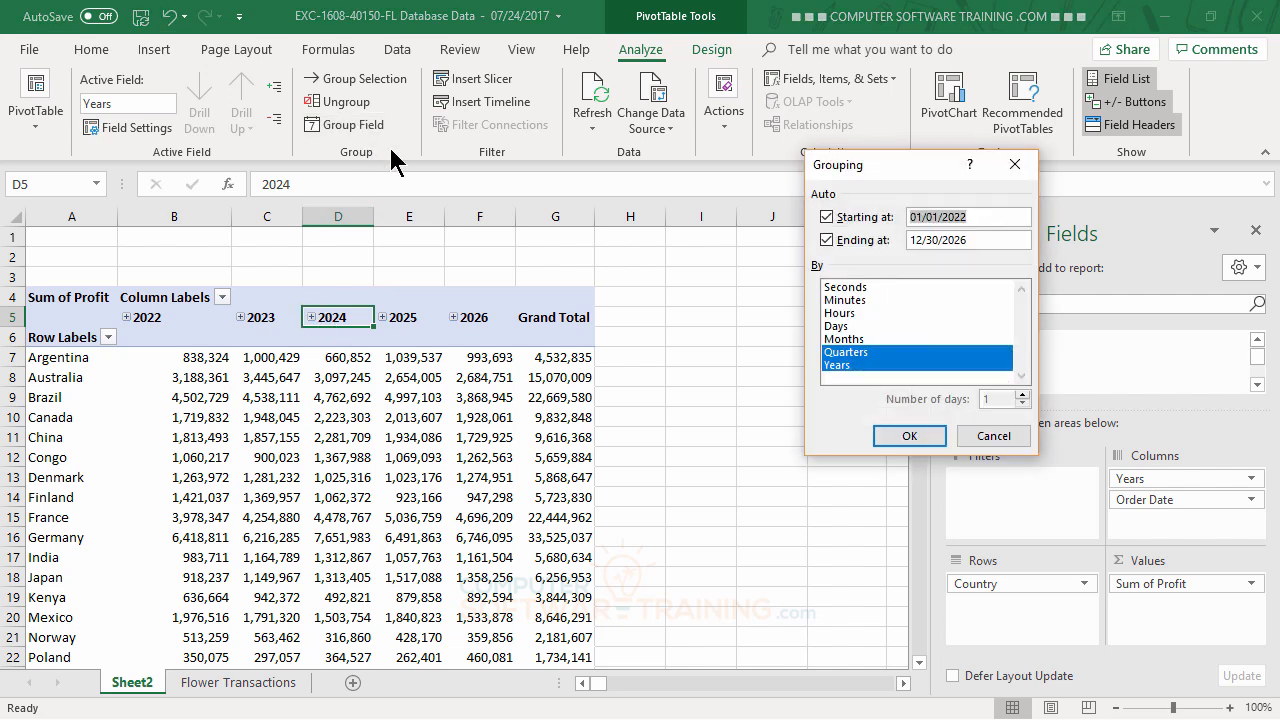
left_click(843, 340)
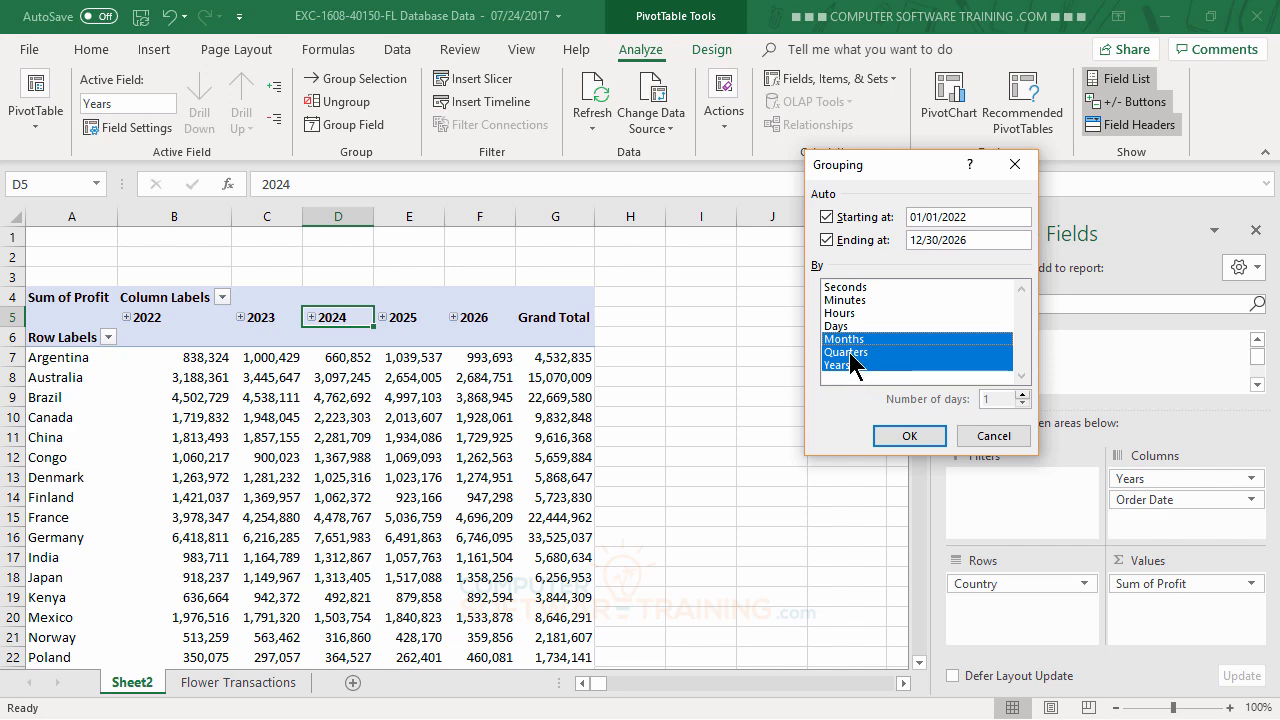
left_click(850, 354)
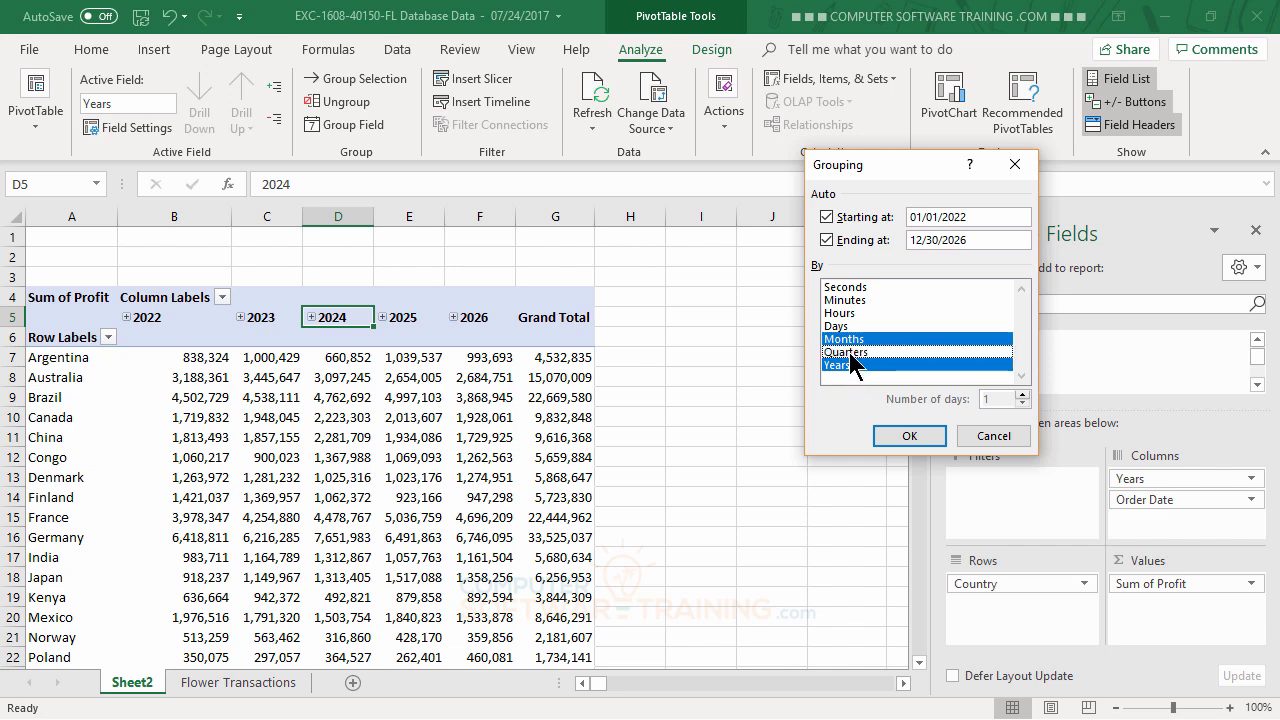
left_click(909, 437)
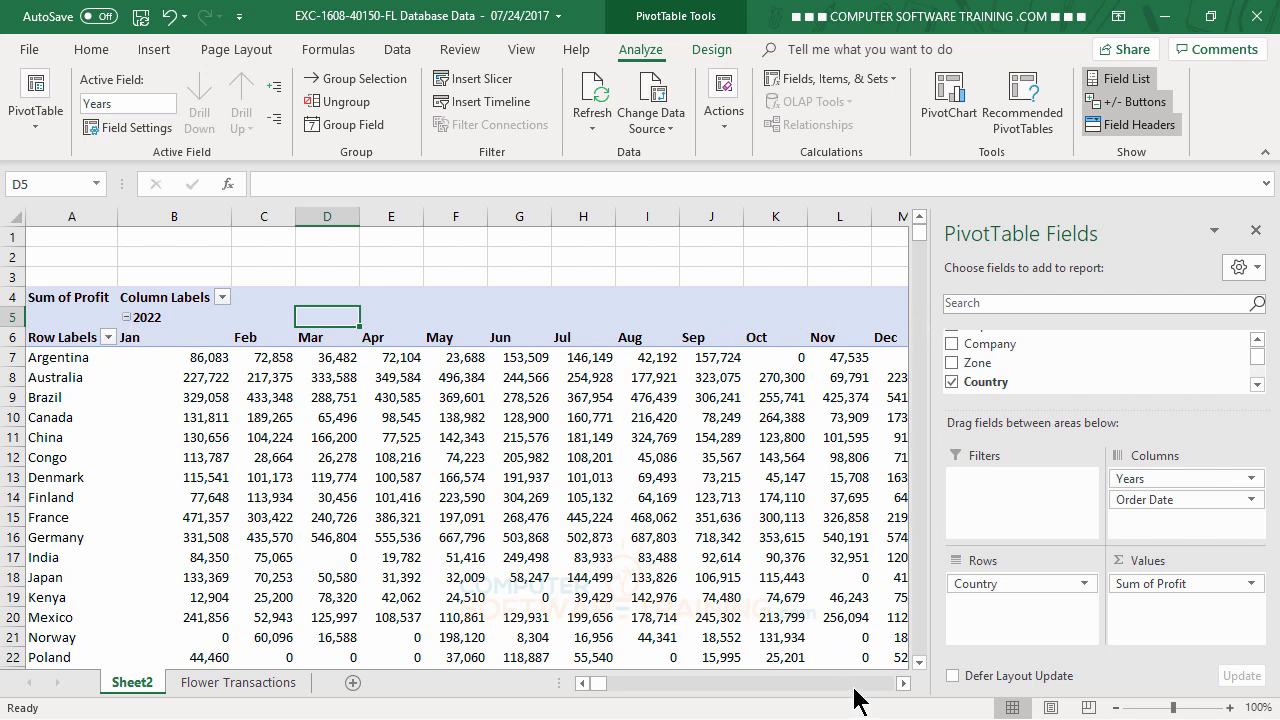
Move the Years field from Columns to Rows, beneath Country.
left_click(906, 685)
left_click(906, 685)
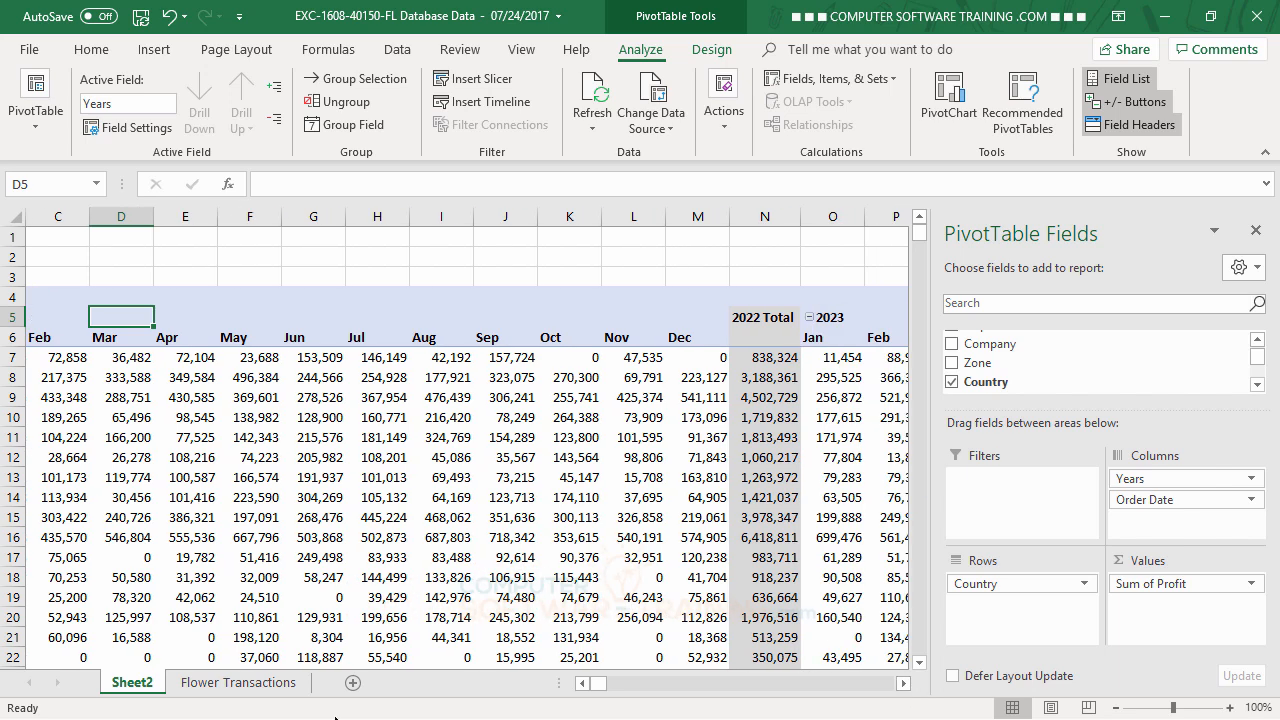
left_click(582, 684)
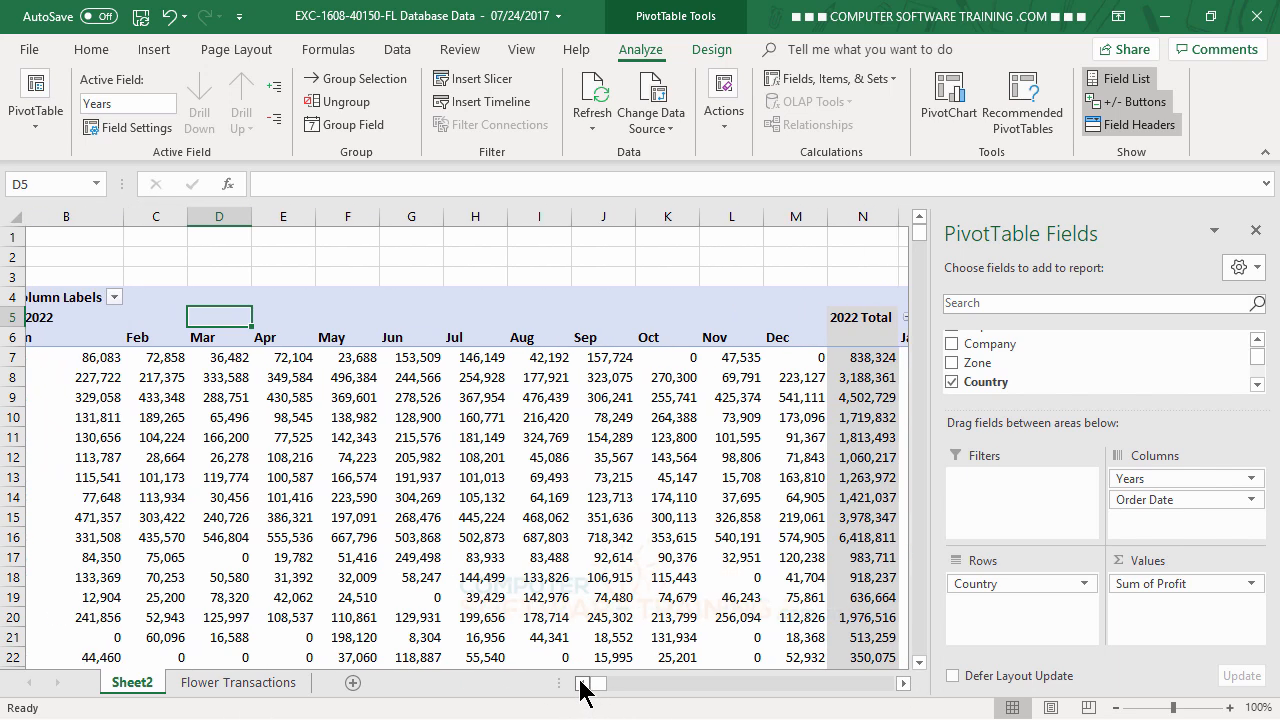
left_click(582, 684)
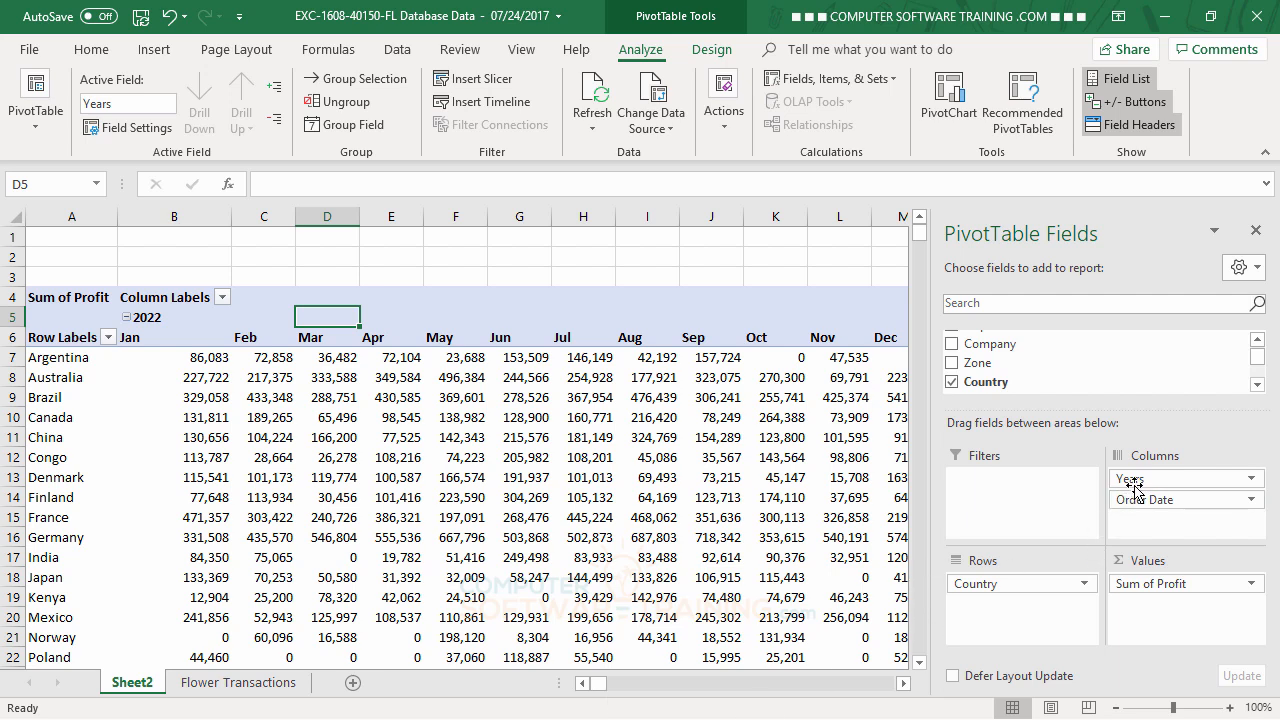
left_click_drag(1137, 484, 1007, 604)
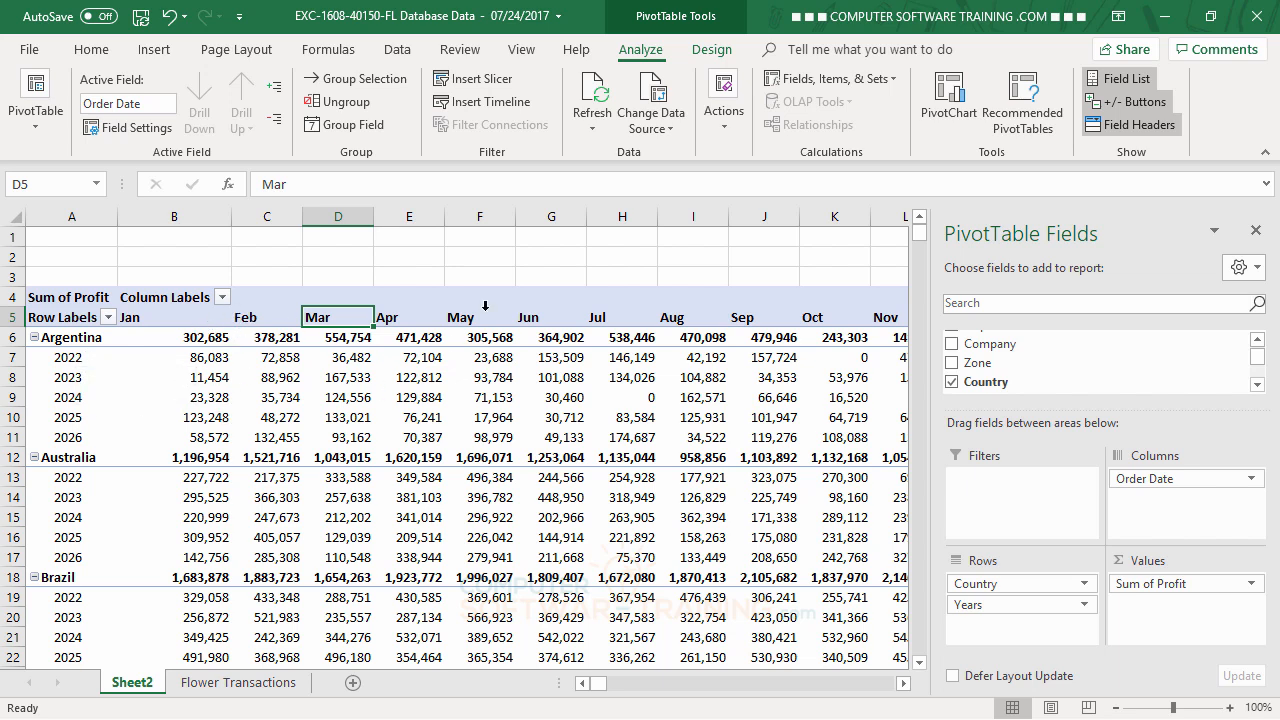
mouse_move(738, 370)
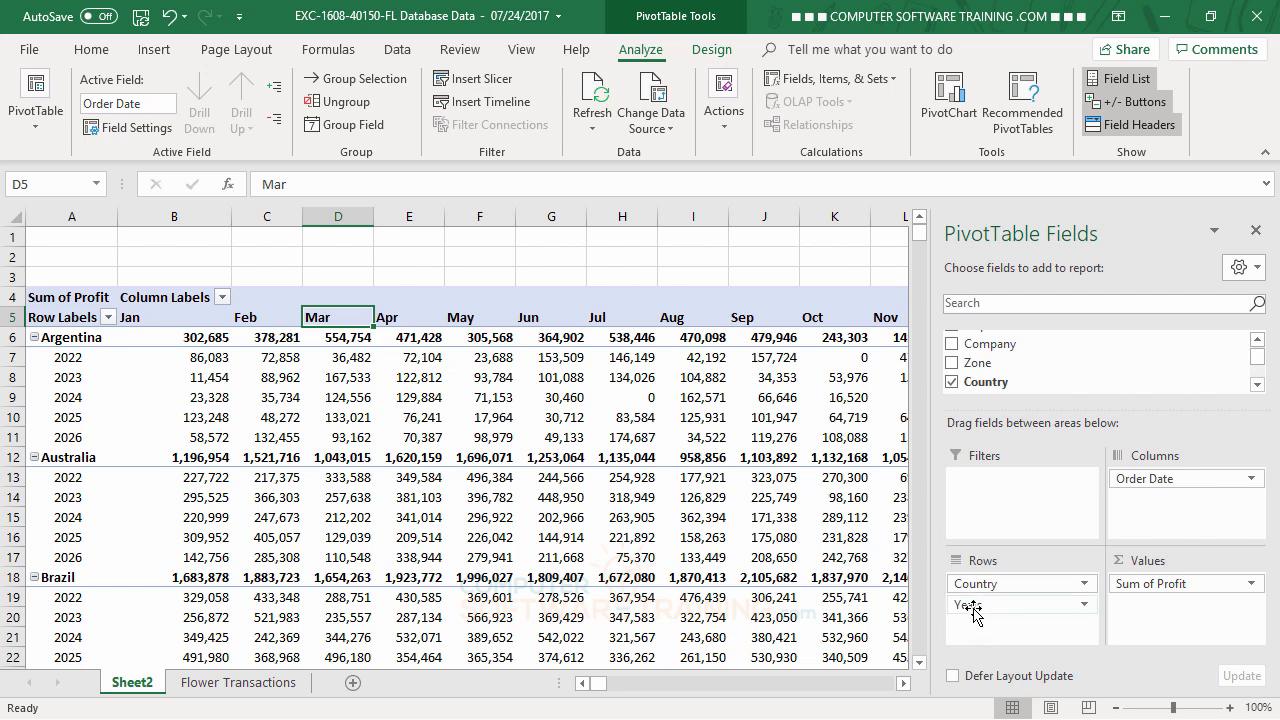
Move the Years field from Rows to Filters and filter the report to 2025.
left_click_drag(978, 607, 991, 486)
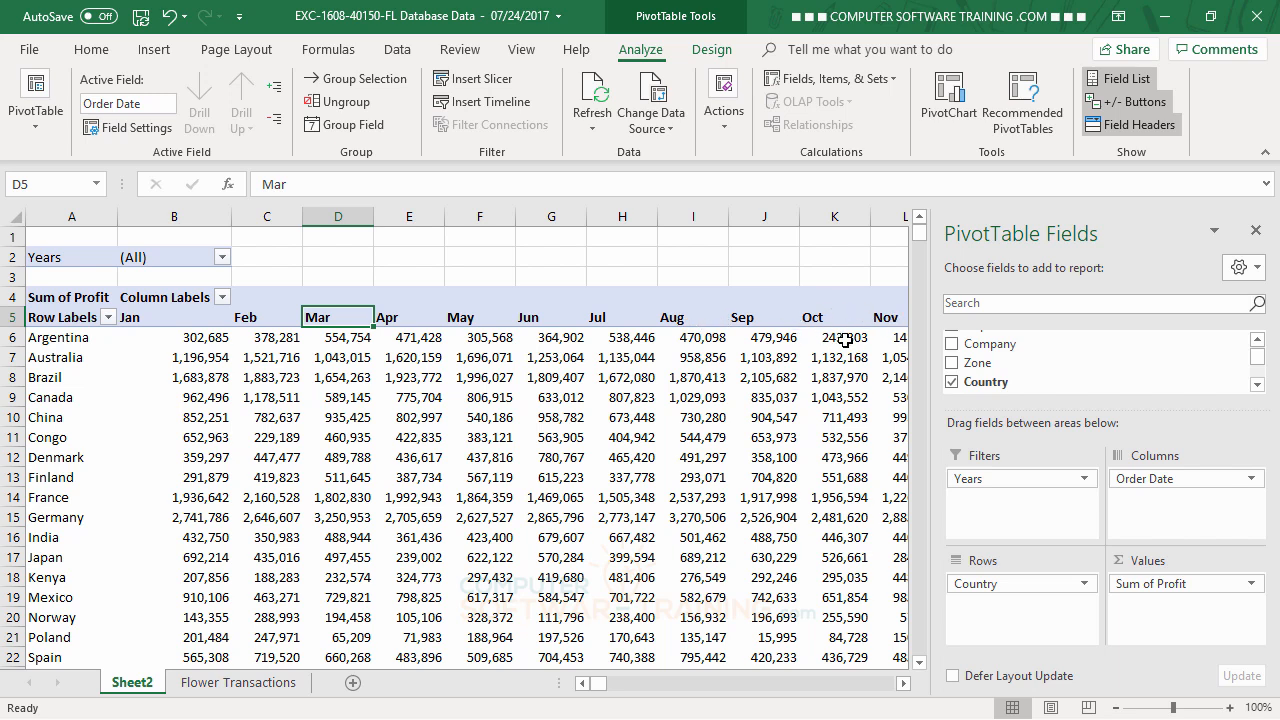
mouse_move(836, 345)
left_click(222, 257)
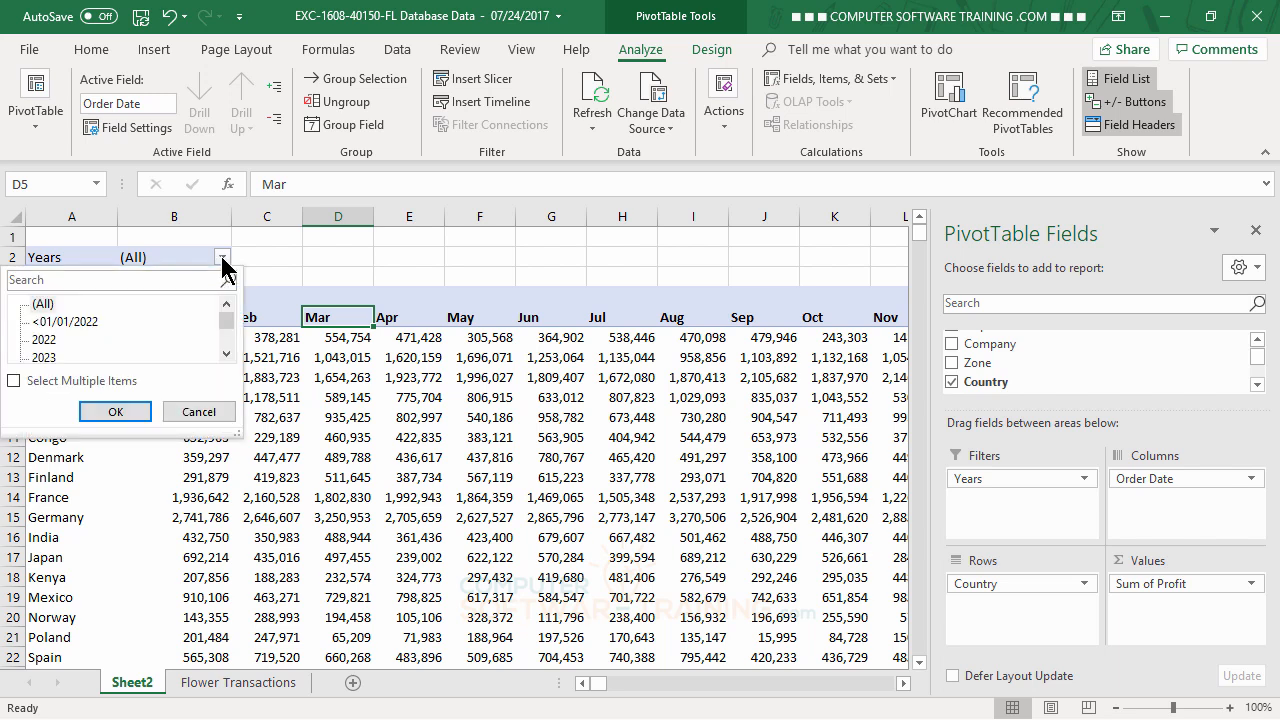
left_click(227, 354)
left_click(227, 354)
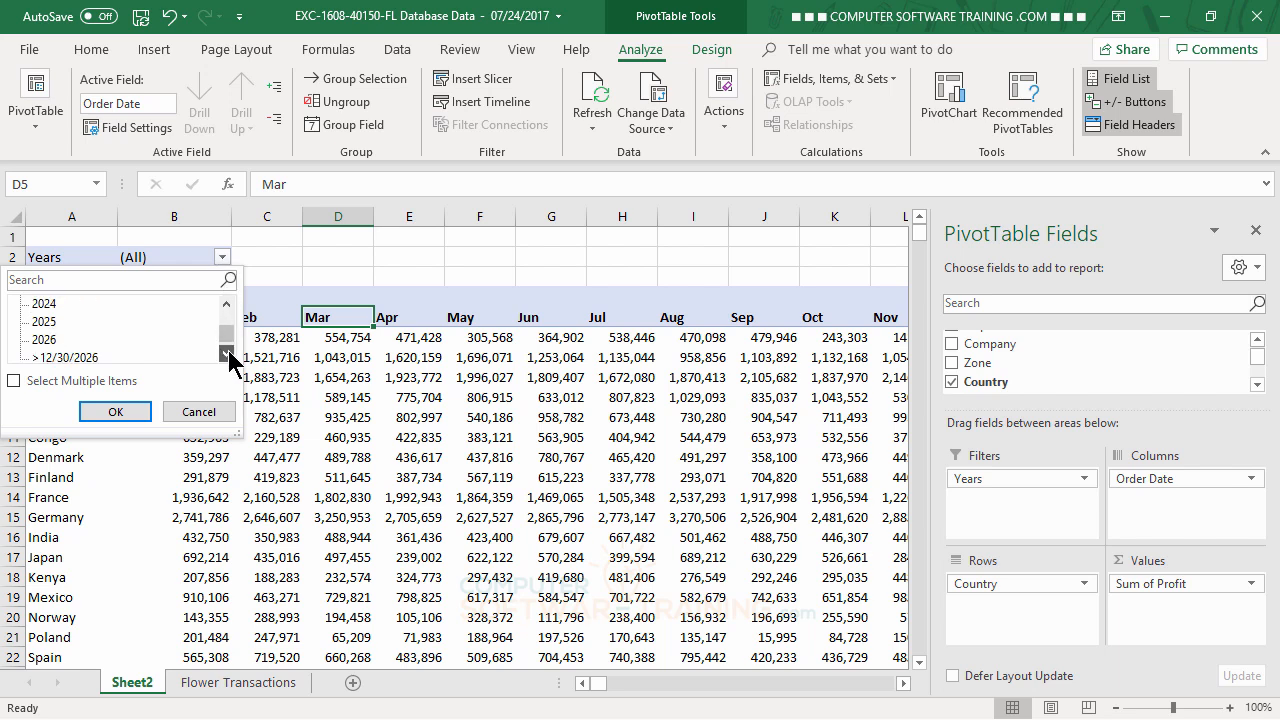
left_click(47, 325)
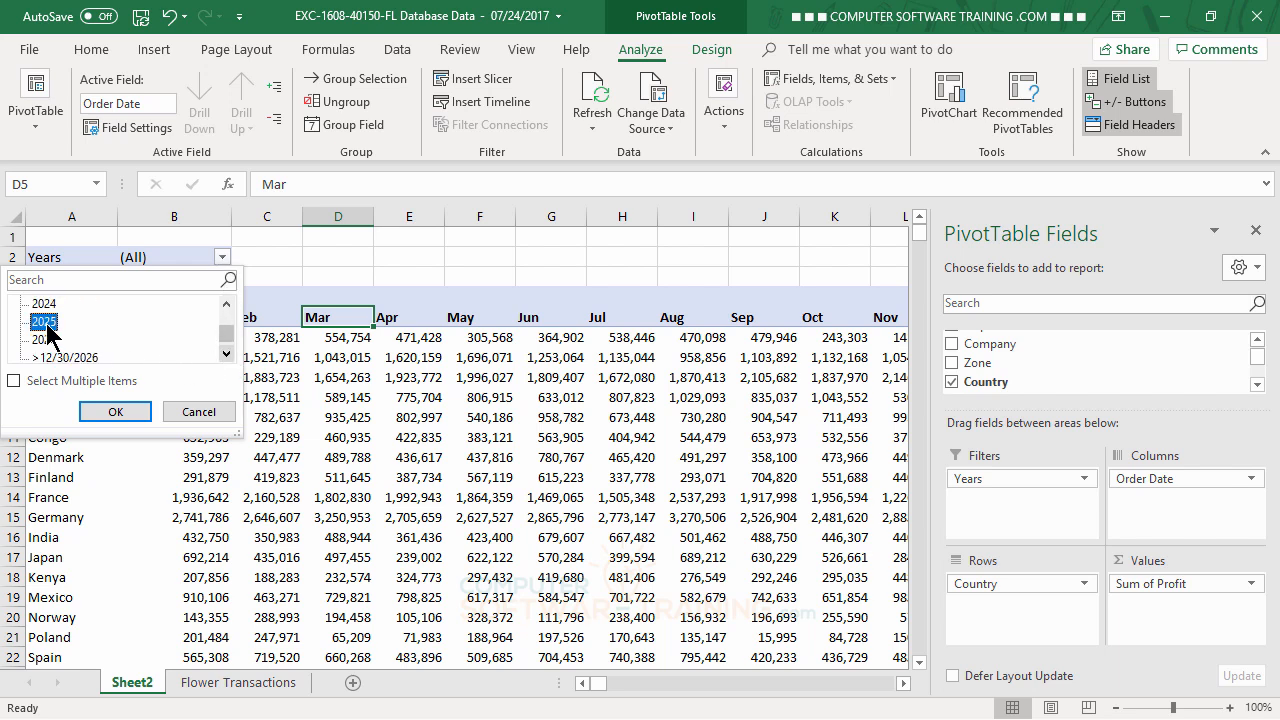
left_click(115, 411)
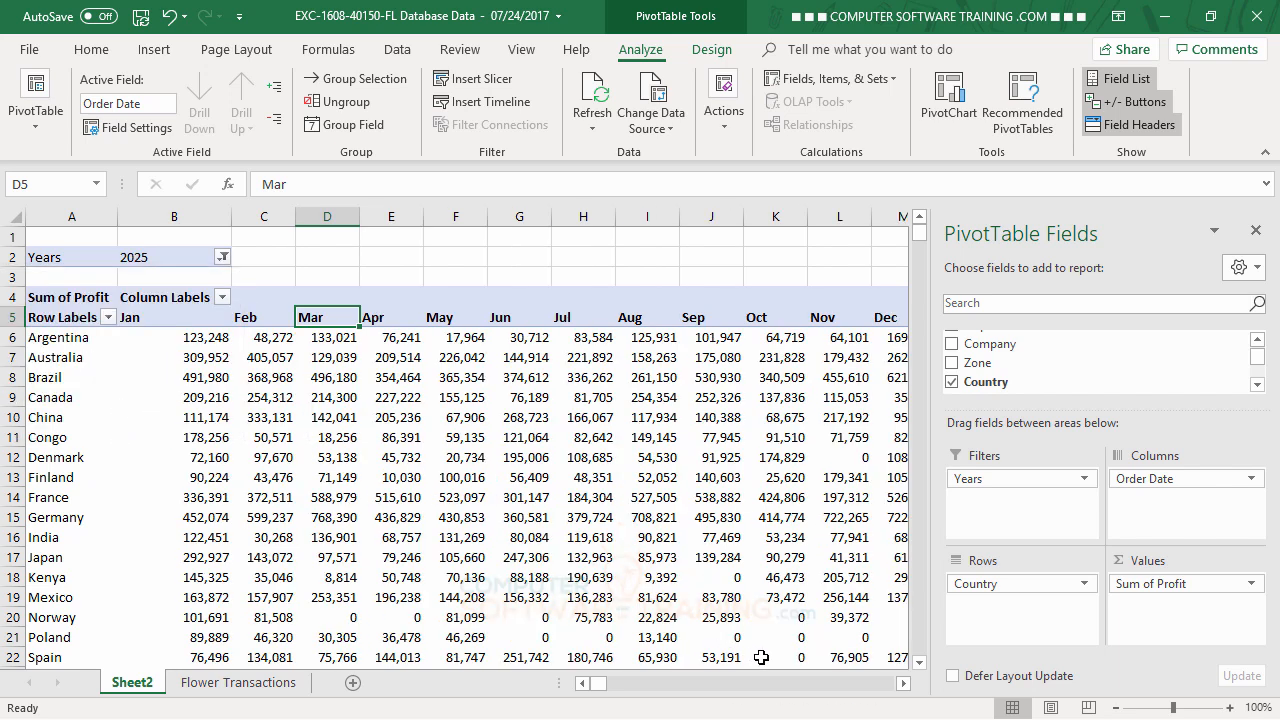
Move the Years field from Filters back to Rows, beneath Country.
left_click(905, 684)
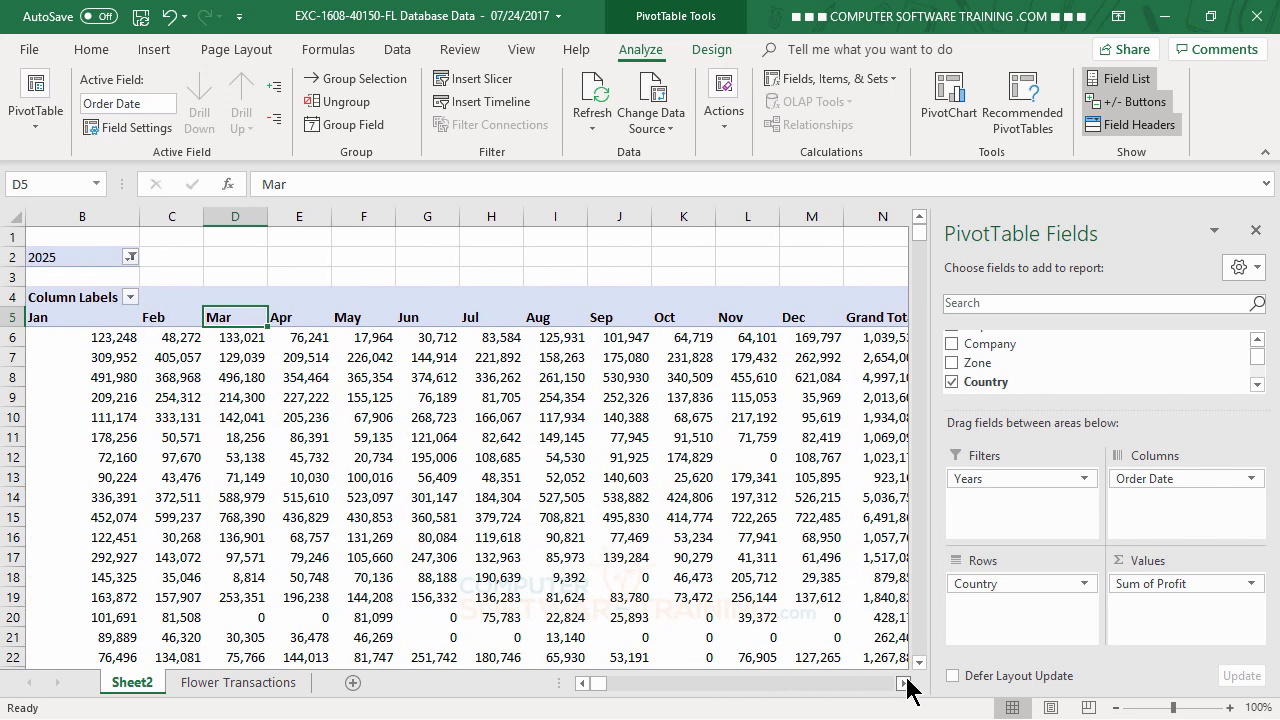
left_click(905, 684)
left_click(583, 684)
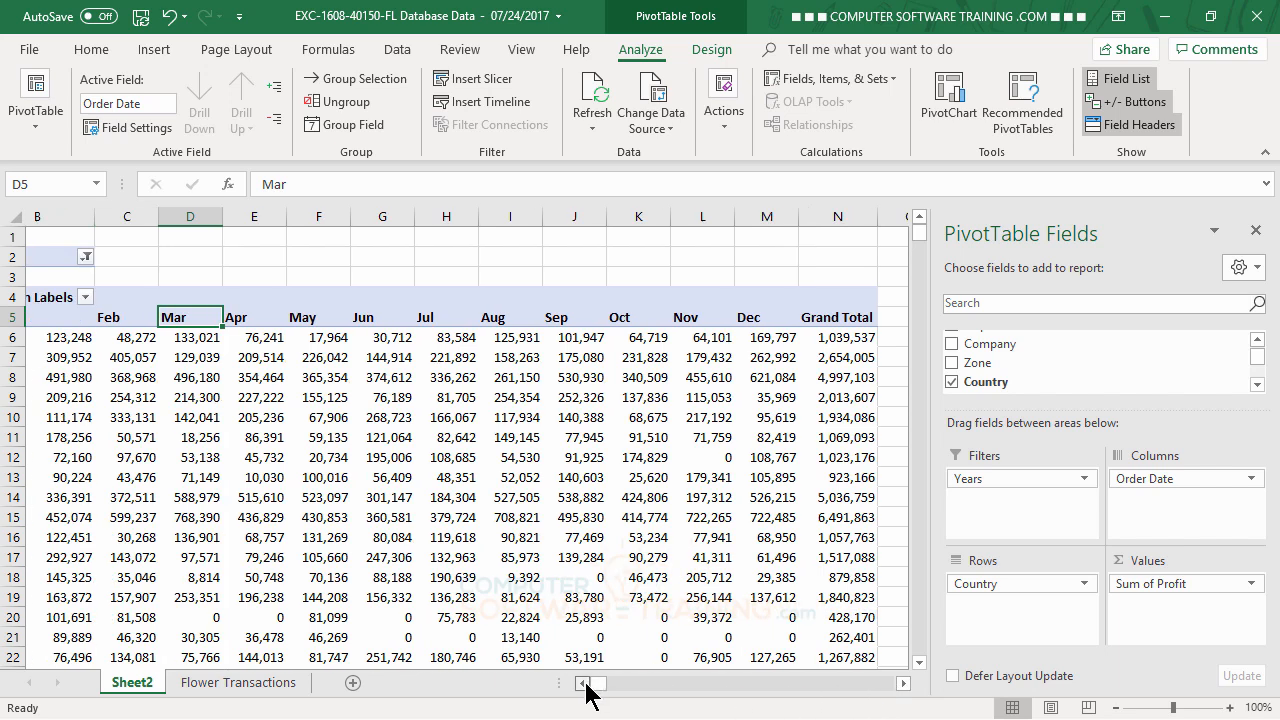
left_click(583, 684)
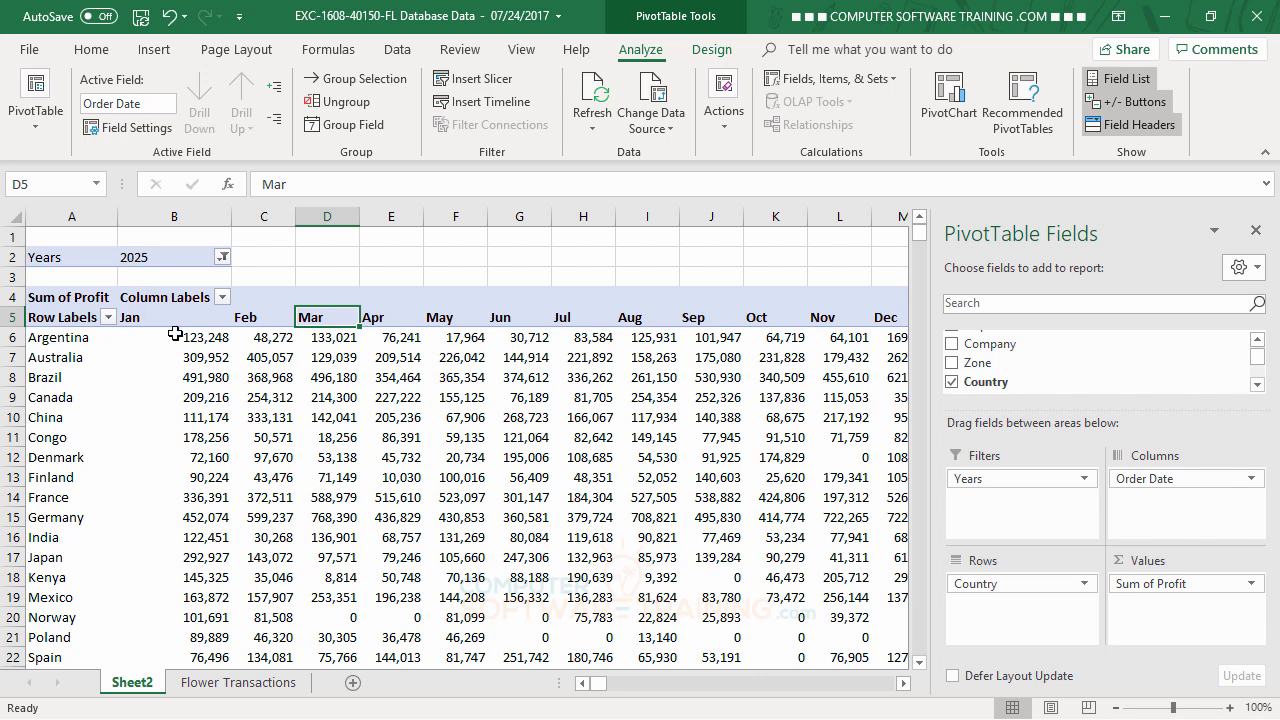
mouse_move(423, 362)
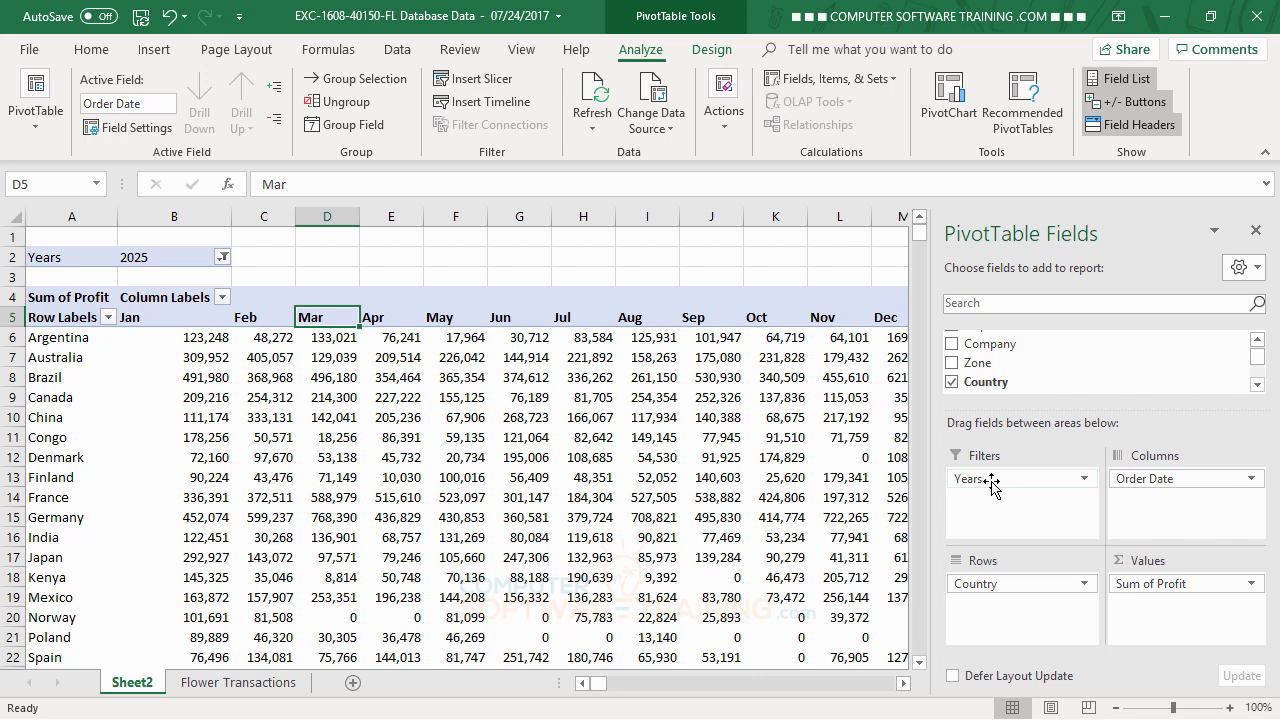
left_click_drag(995, 484, 992, 612)
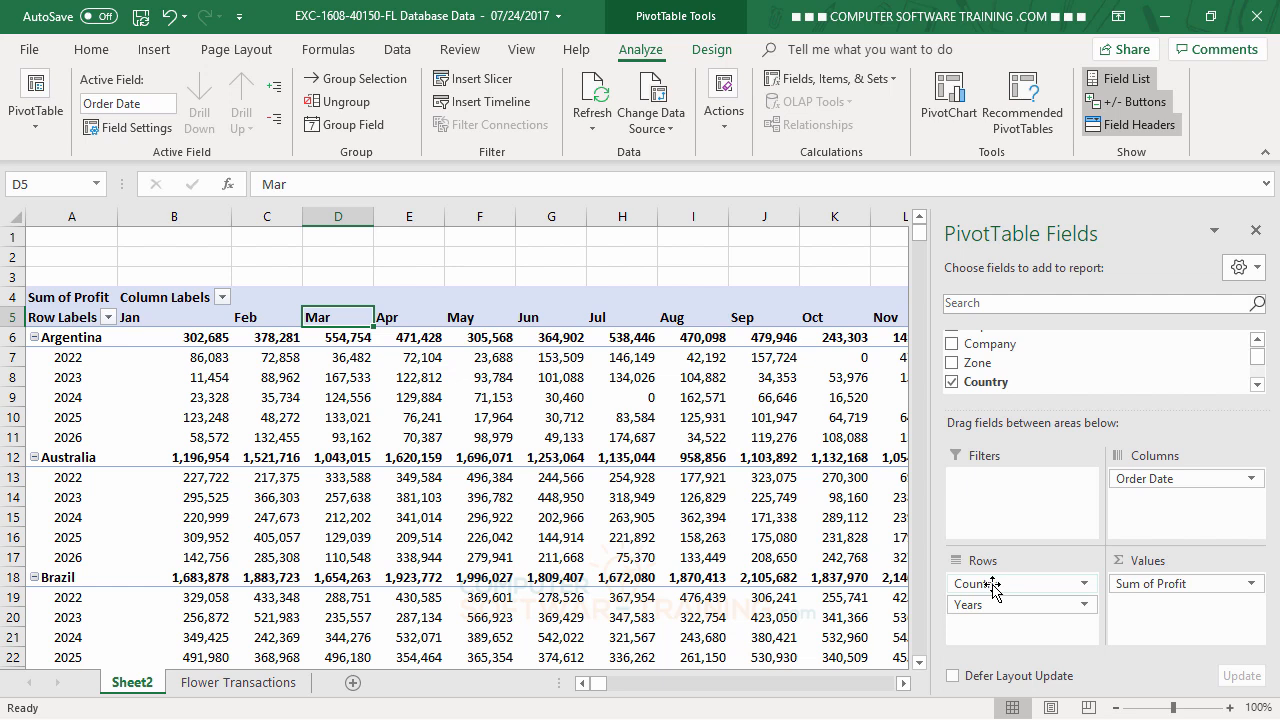
Replace the Country field in Rows with Zone, placed above Years.
left_click_drag(993, 587, 652, 566)
left_click_drag(1002, 368, 1008, 602)
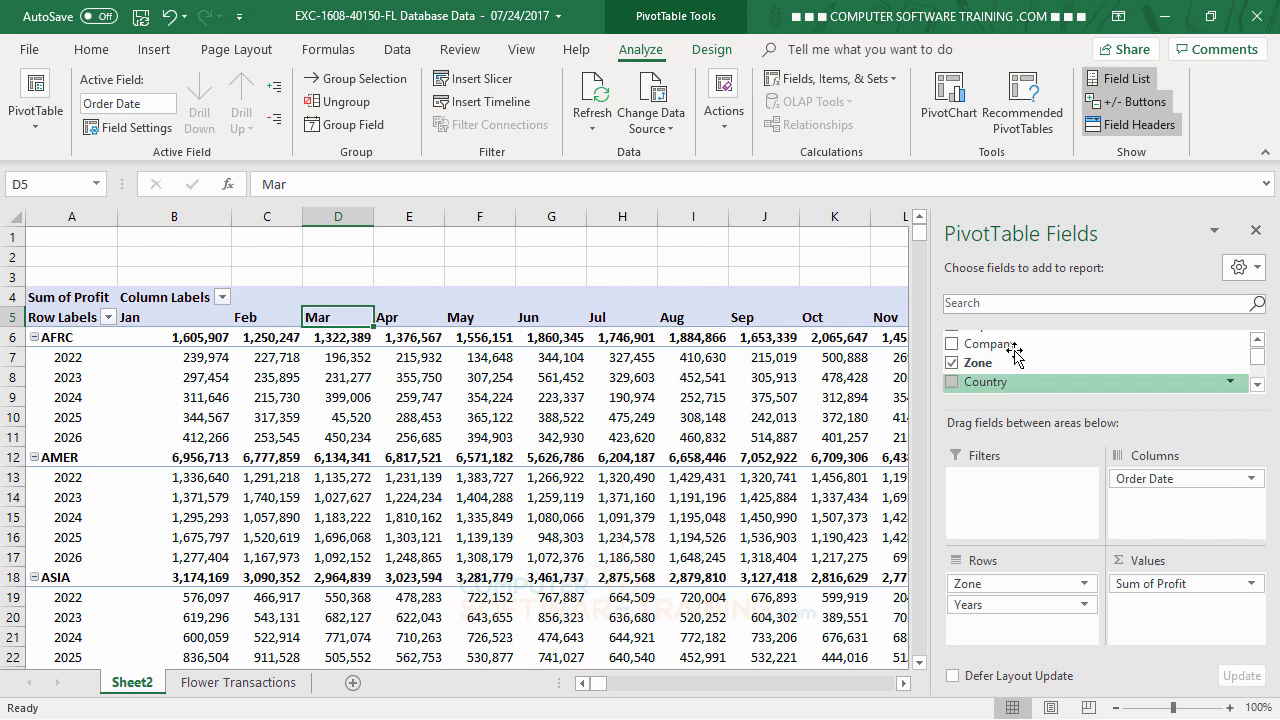
Replace the Zone field in Rows with Rep, placed above Years.
left_click_drag(993, 587, 880, 590)
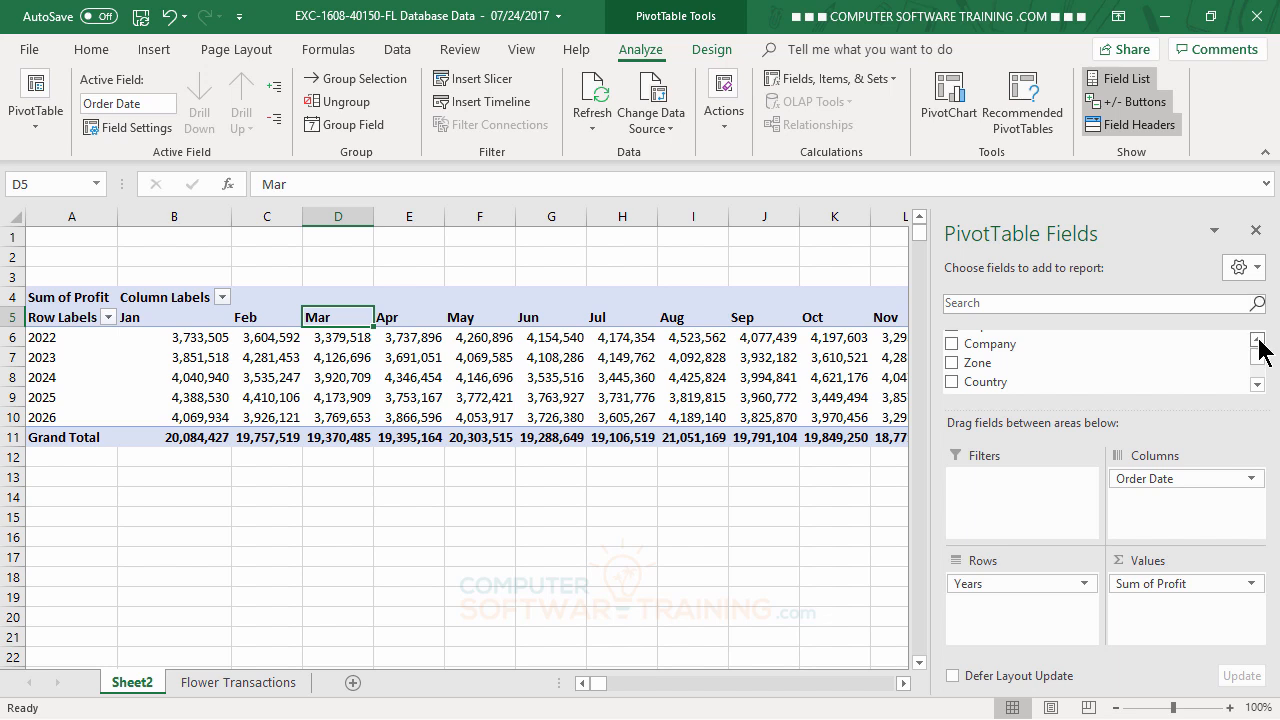
left_click(1257, 340)
left_click(1257, 340)
left_click(1257, 385)
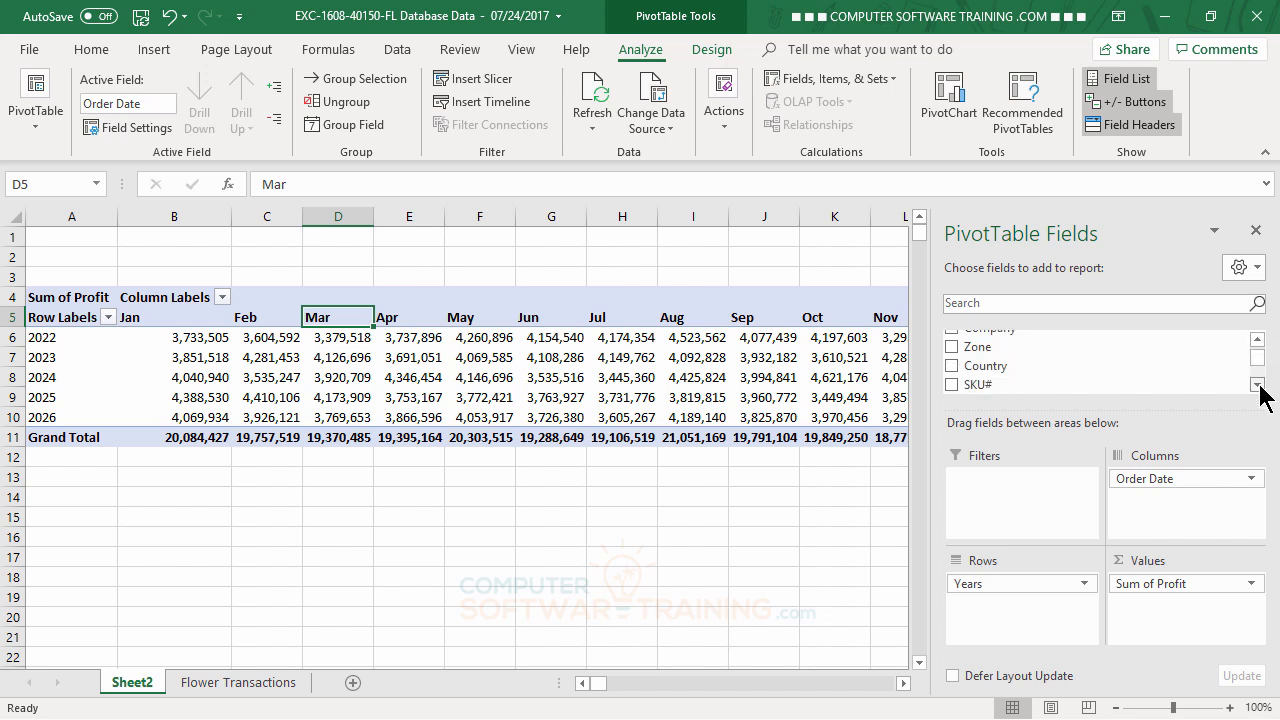
left_click(1257, 385)
left_click(1257, 385)
left_click(1257, 385)
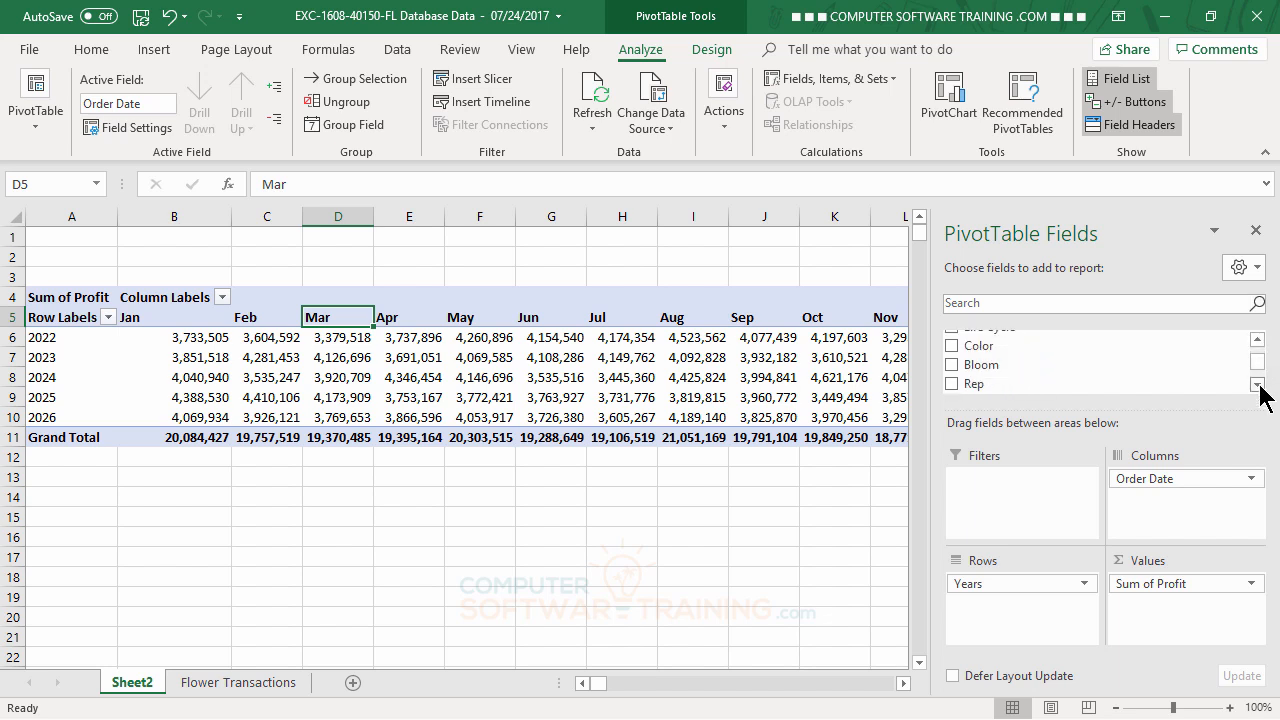
left_click(1257, 385)
left_click(1257, 385)
left_click(1257, 385)
left_click(1257, 385)
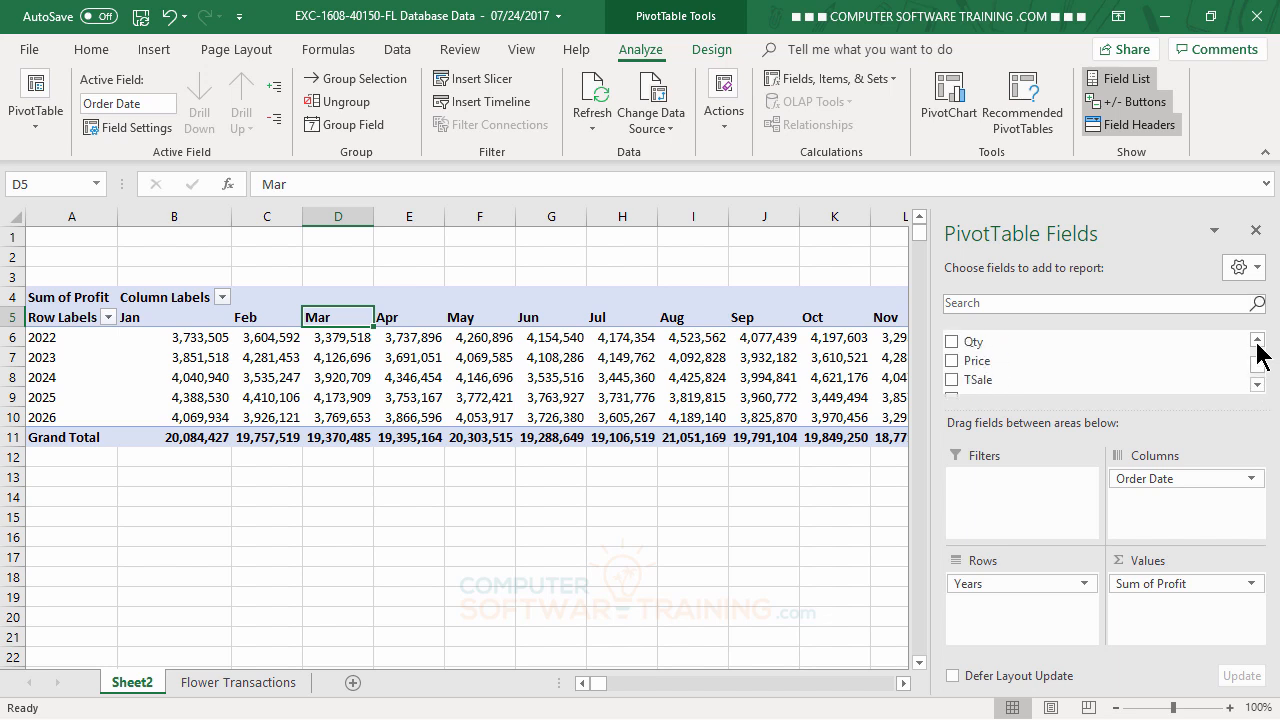
left_click(1257, 340)
left_click(1257, 340)
left_click(1257, 340)
left_click(1257, 341)
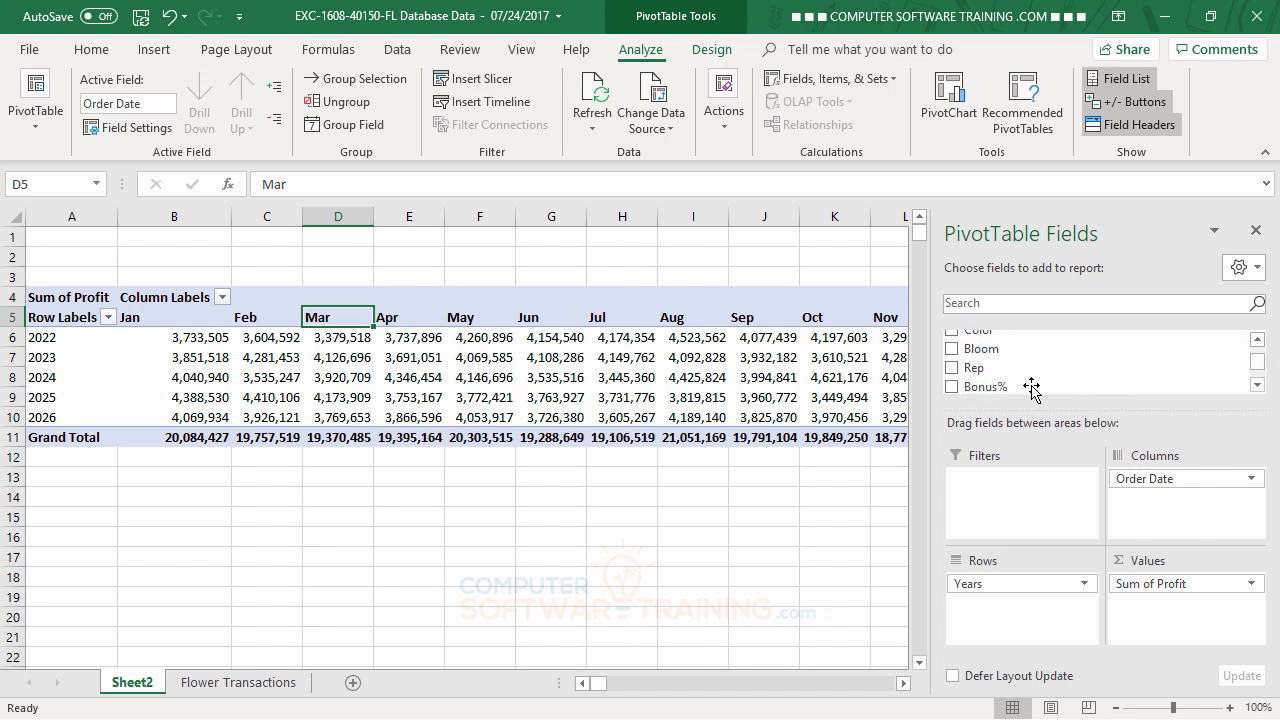
left_click_drag(981, 367, 999, 595)
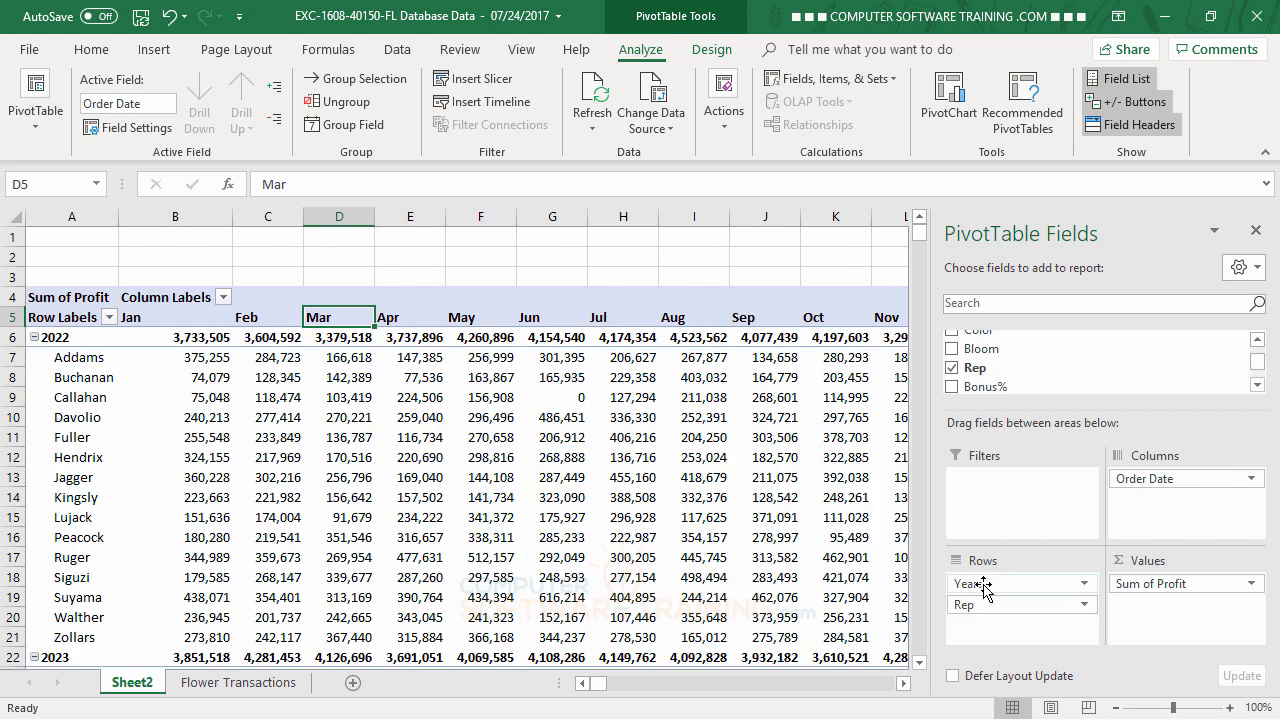
left_click_drag(982, 584, 988, 622)
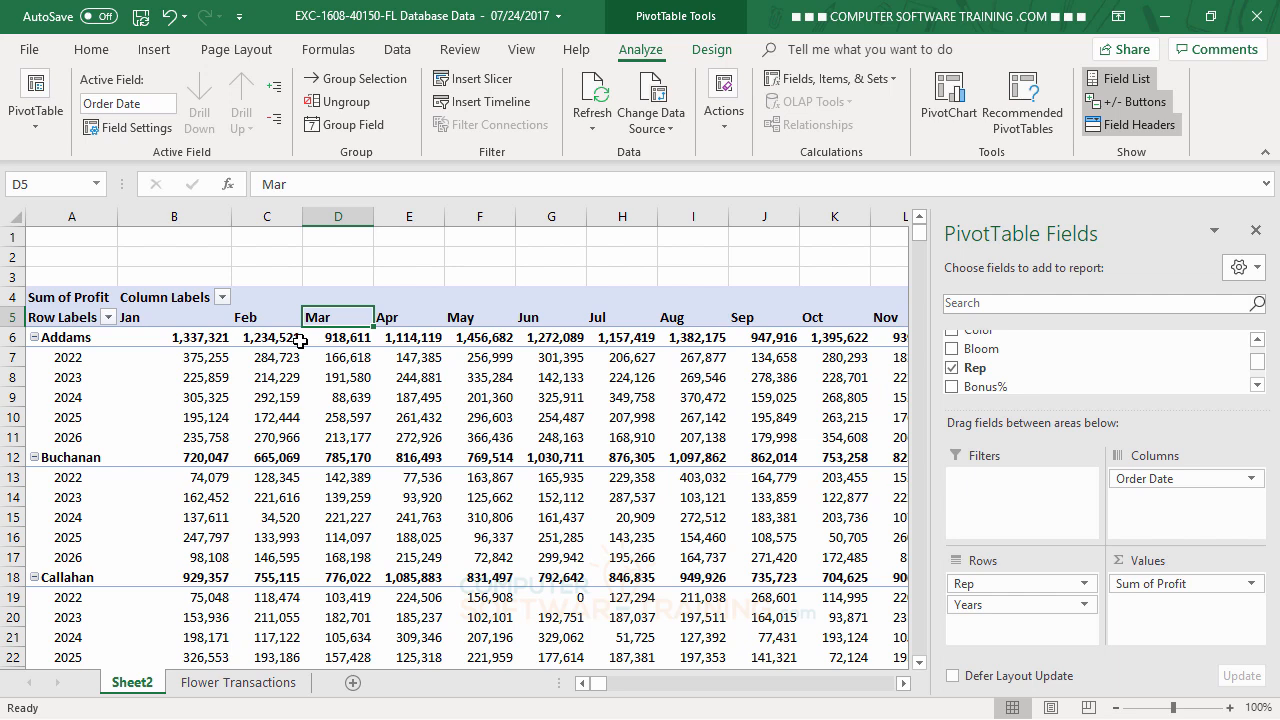
Swap the date fields, putting Years in Columns and Order Date in Rows beneath Rep.
mouse_move(304, 337)
left_click_drag(1140, 478, 1200, 510)
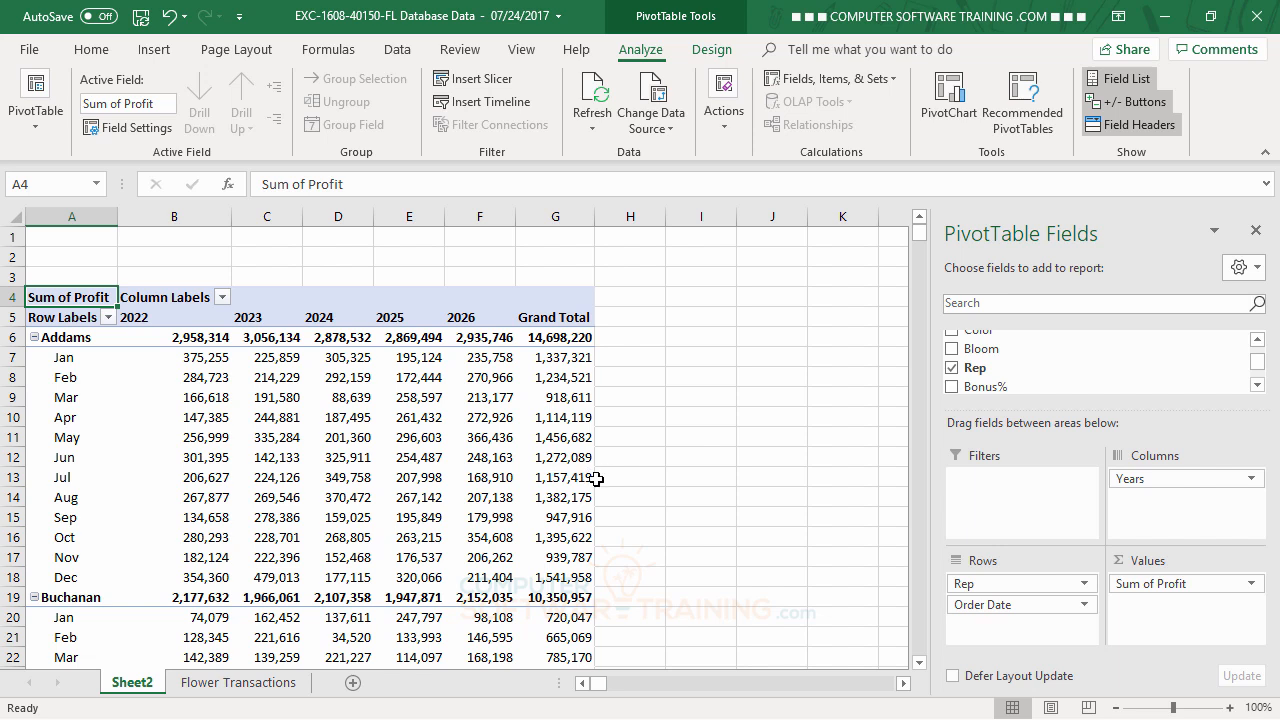
mouse_move(550, 478)
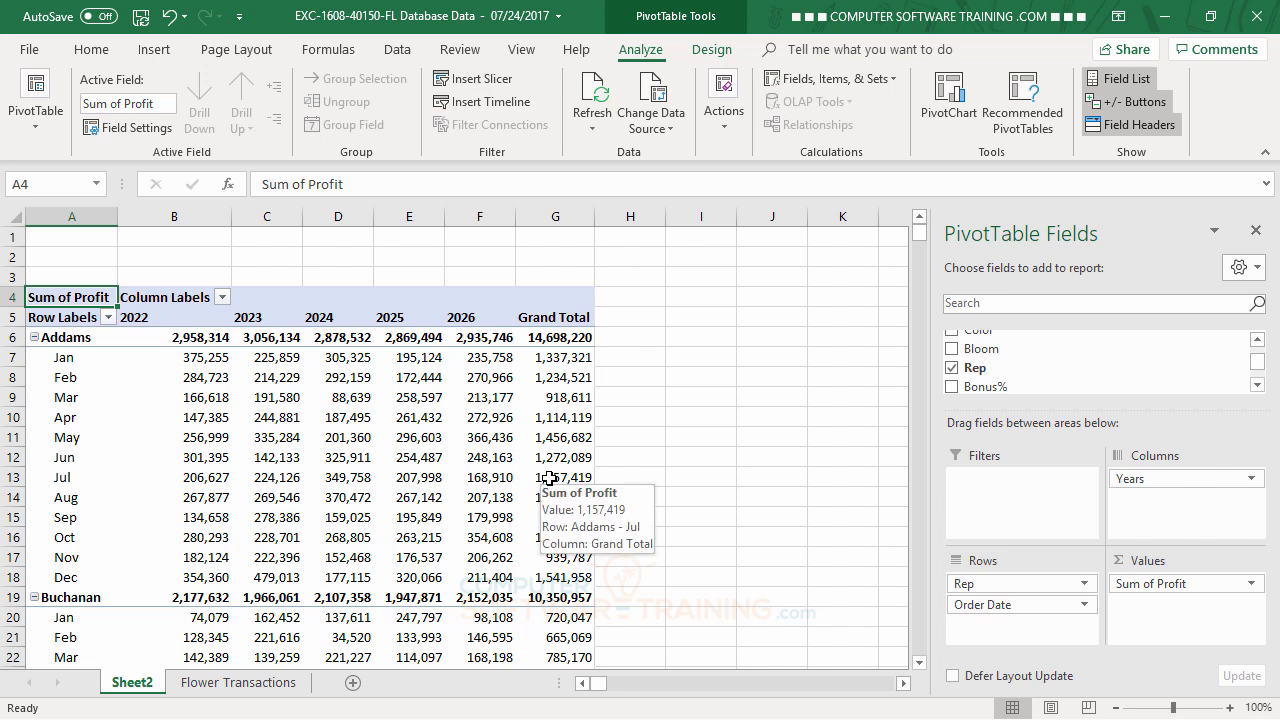